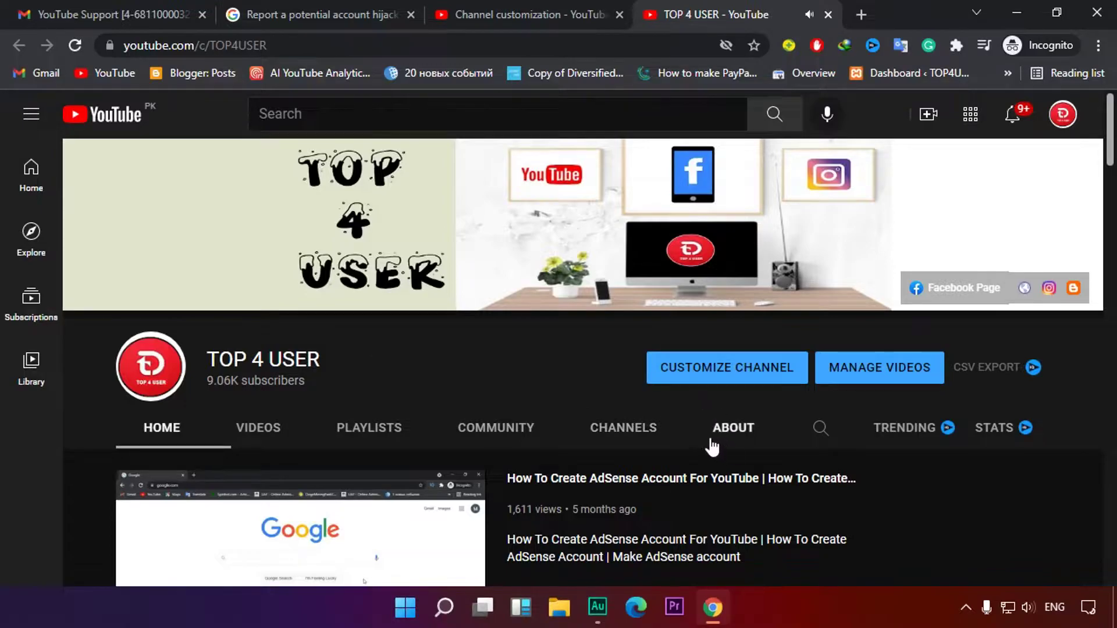
# Check the channel's About page for its Apr 23, 2019 join date, then return to the report form
pyautogui.click(727, 429)
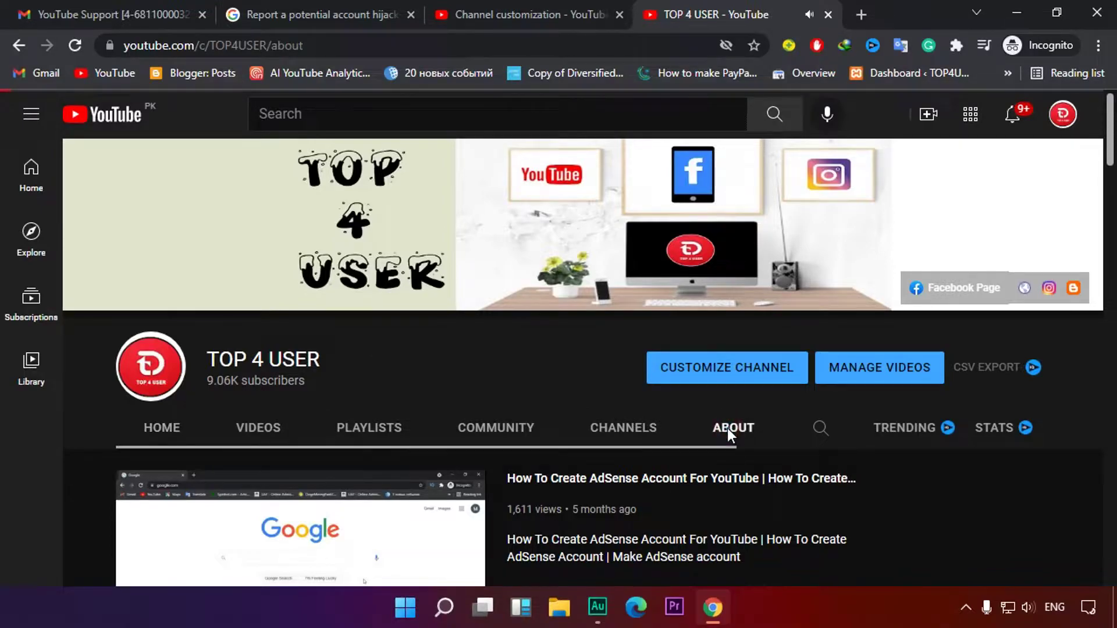
pyautogui.scroll(-1, 734, 435)
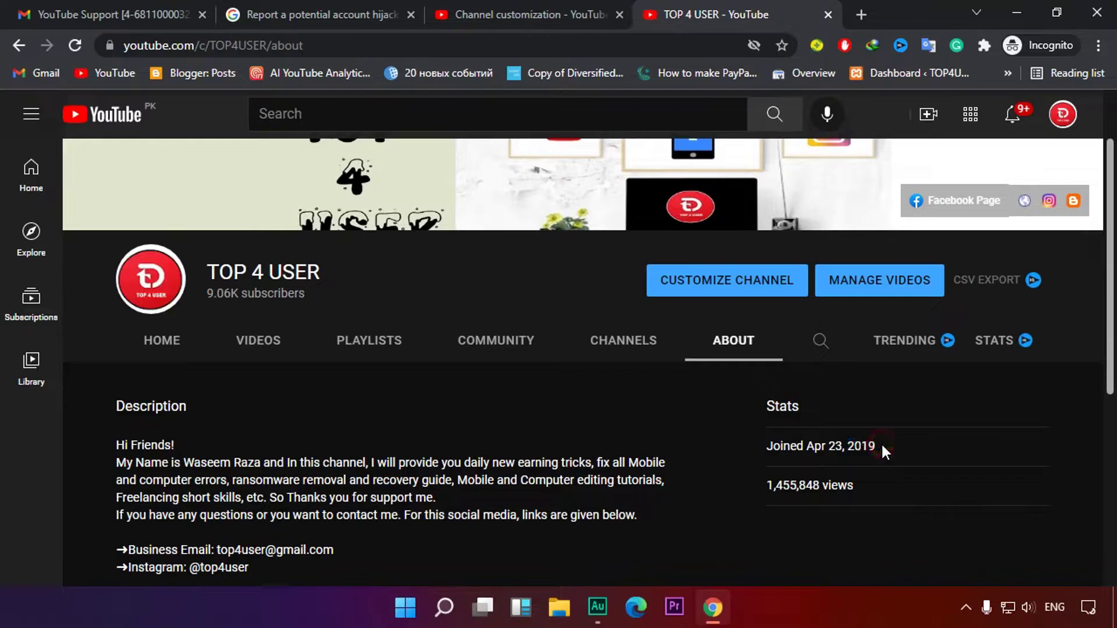
pyautogui.click(288, 13)
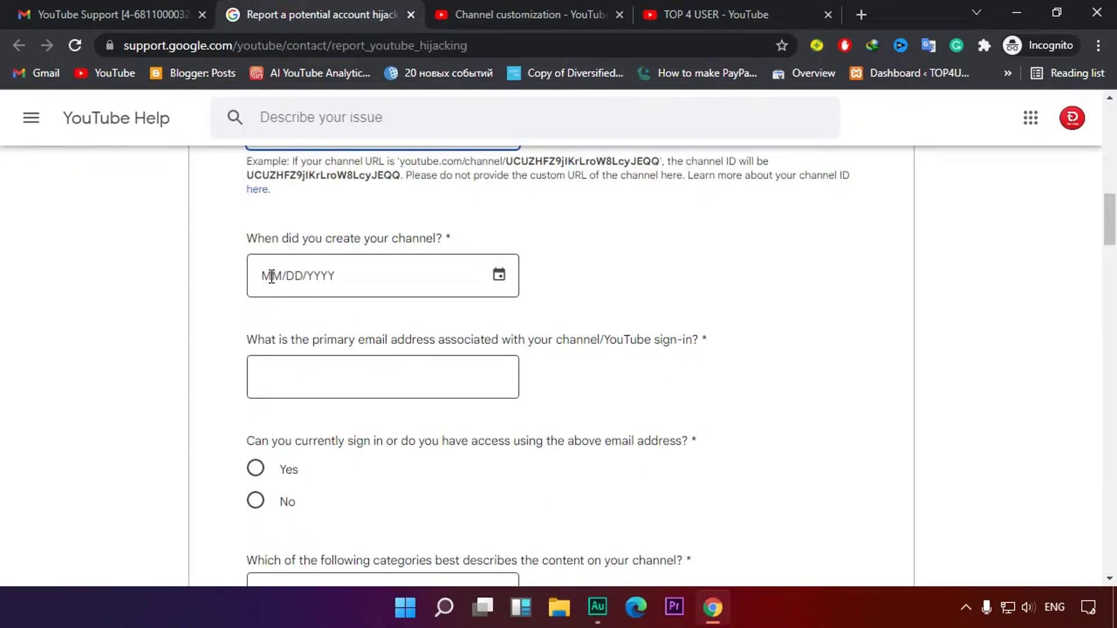
# Set the channel creation date to 4/23/2019 with the calendar picker
pyautogui.click(499, 274)
pyautogui.click(650, 291)
pyautogui.click(650, 290)
pyautogui.click(650, 291)
pyautogui.click(650, 291)
pyautogui.click(650, 291)
pyautogui.click(650, 291)
pyautogui.click(651, 291)
pyautogui.click(650, 291)
pyautogui.click(648, 294)
pyautogui.click(648, 292)
pyautogui.click(648, 292)
pyautogui.click(649, 292)
pyautogui.click(648, 292)
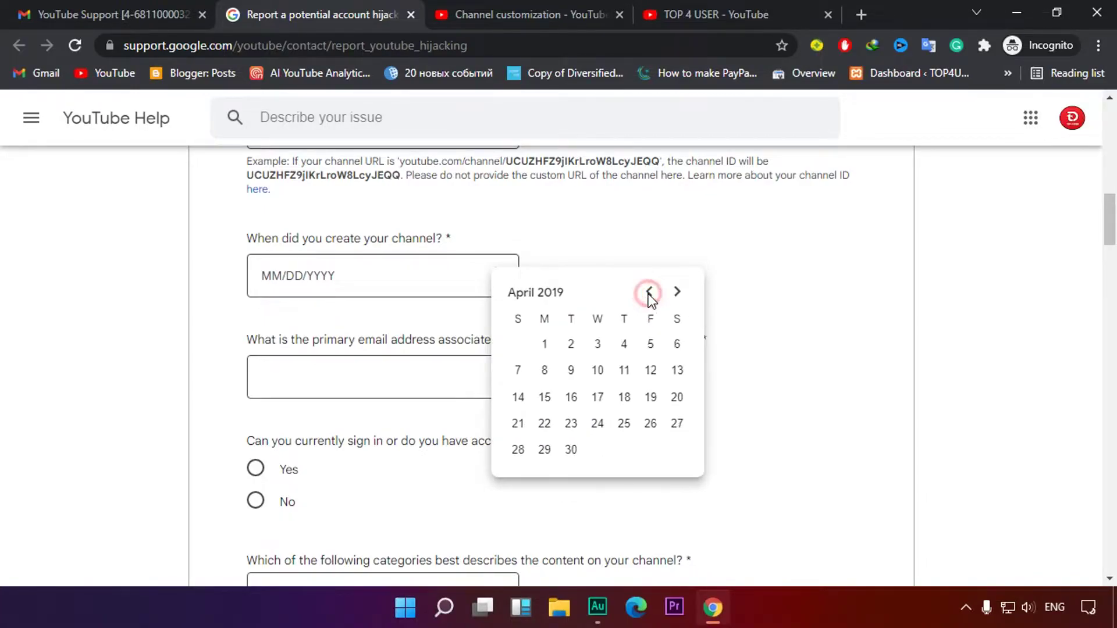
pyautogui.click(571, 423)
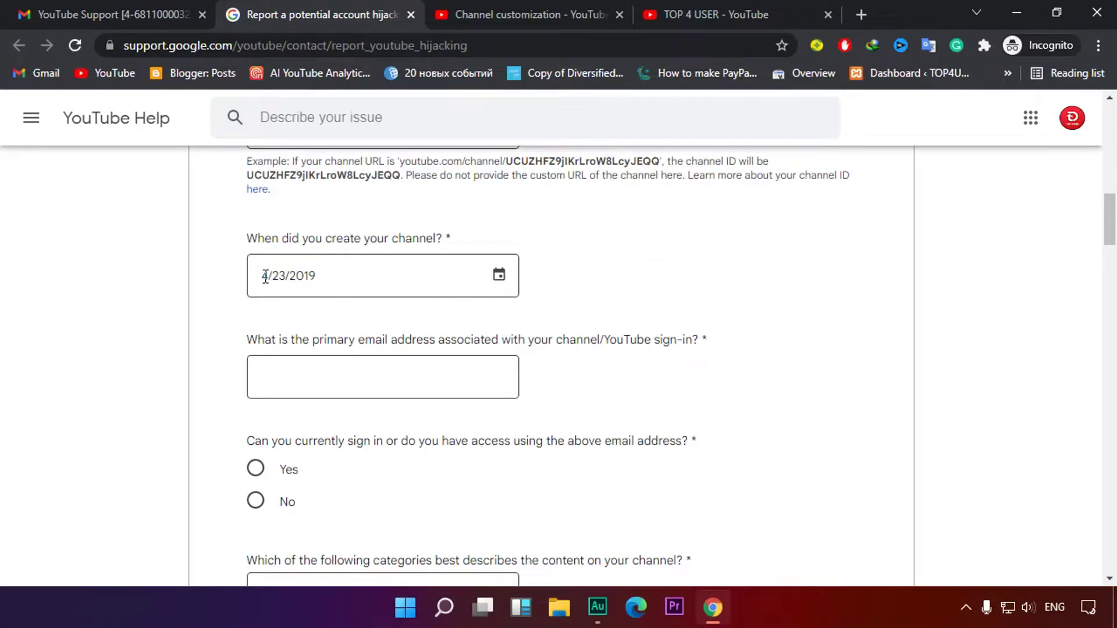
pyautogui.moveTo(268, 284); pyautogui.dragTo(351, 279)
pyautogui.click(378, 317)
# Enter the channel's primary sign-in email address
pyautogui.click(308, 381)
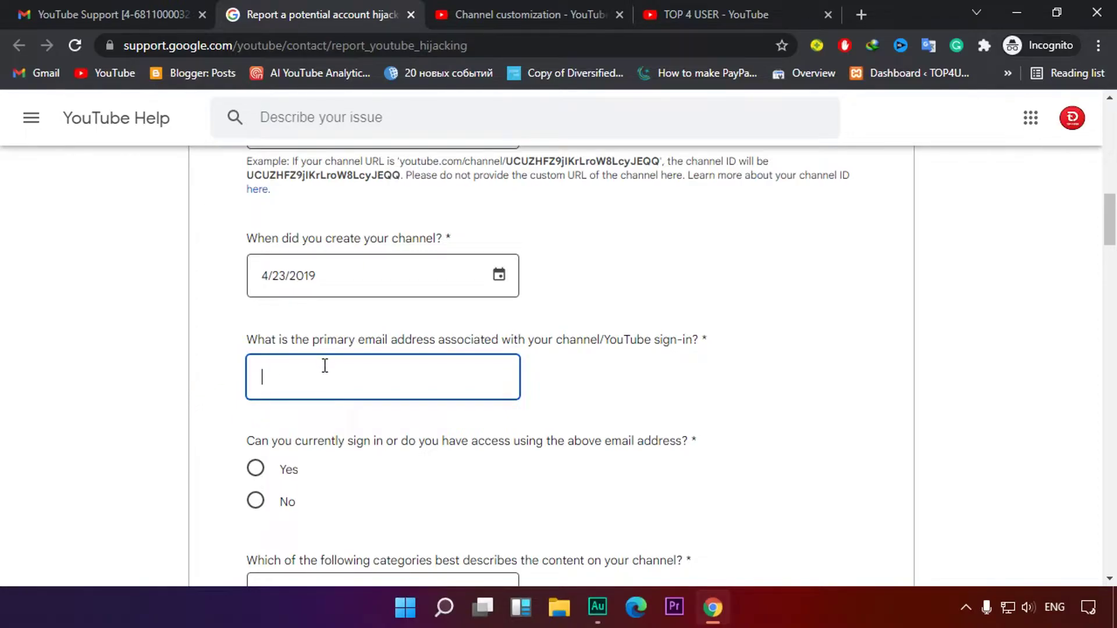
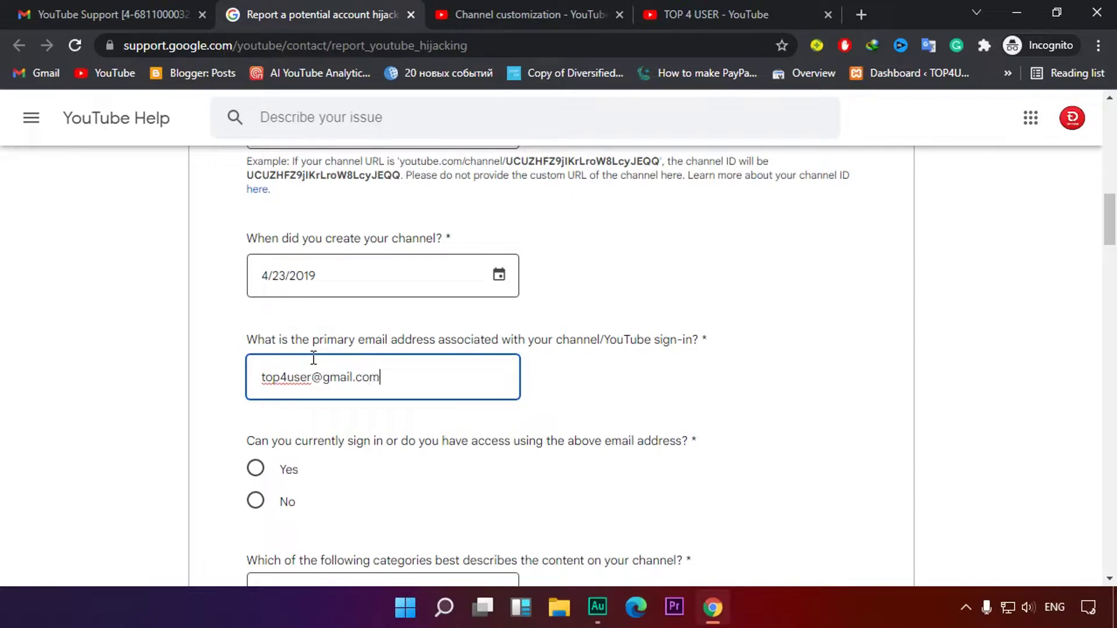
pyautogui.scroll(-3, 363, 418)
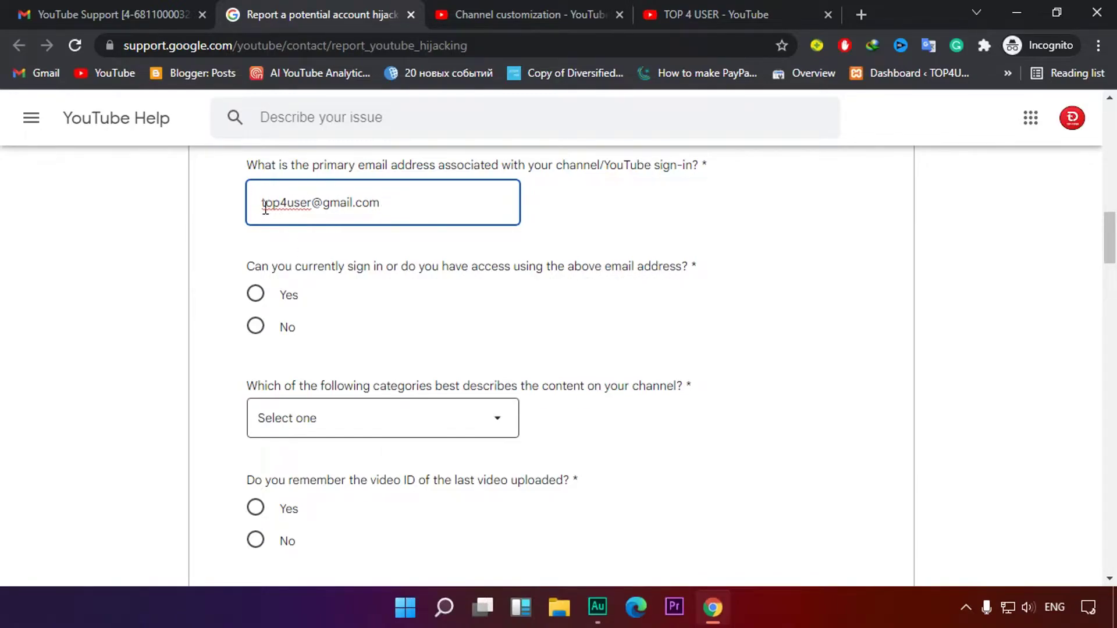
pyautogui.moveTo(265, 204); pyautogui.dragTo(406, 207)
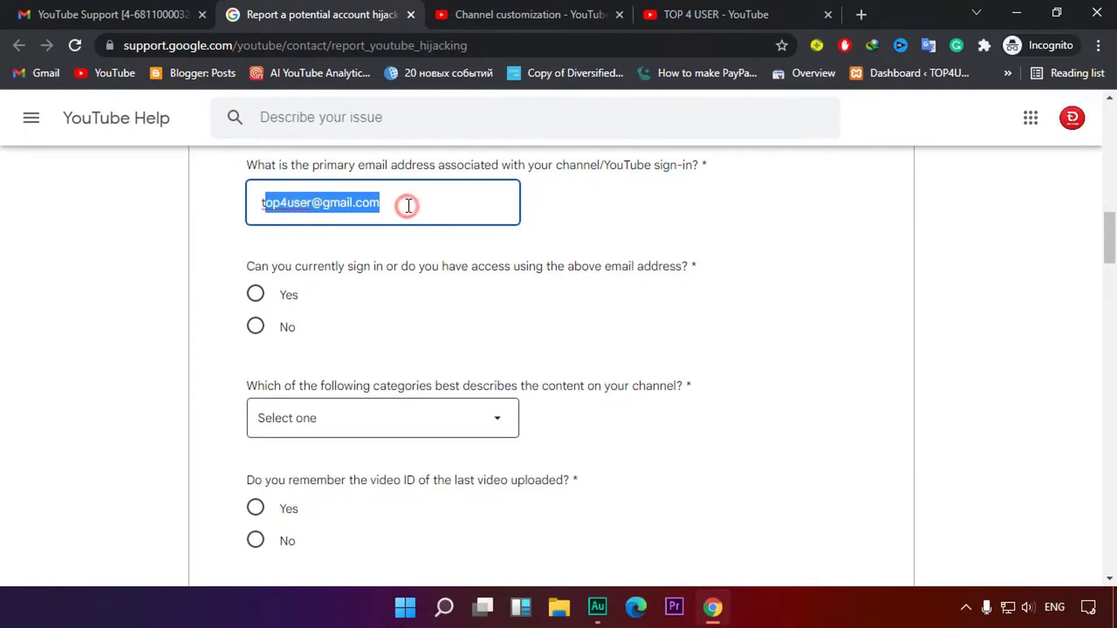
# Answer No to currently having sign-in access to the channel
pyautogui.click(488, 329)
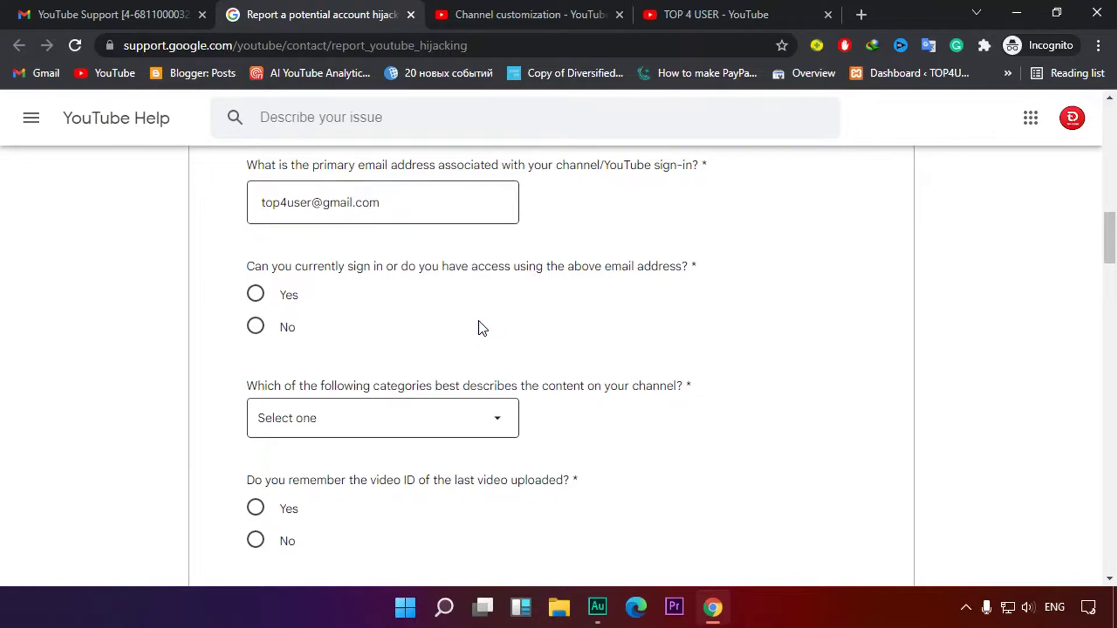
pyautogui.click(255, 330)
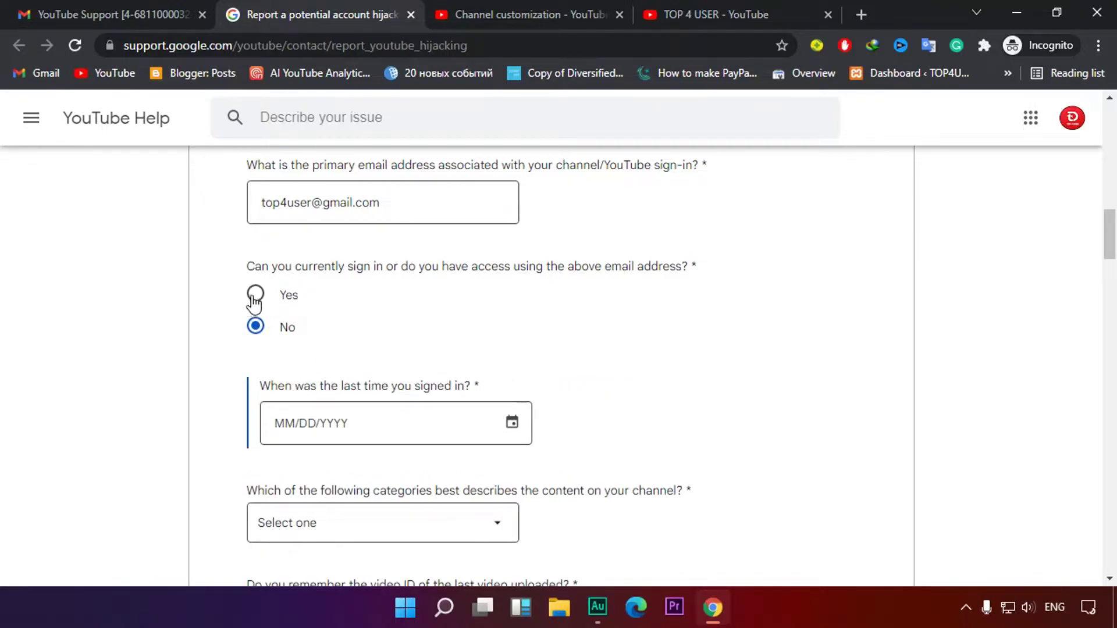
pyautogui.click(256, 295)
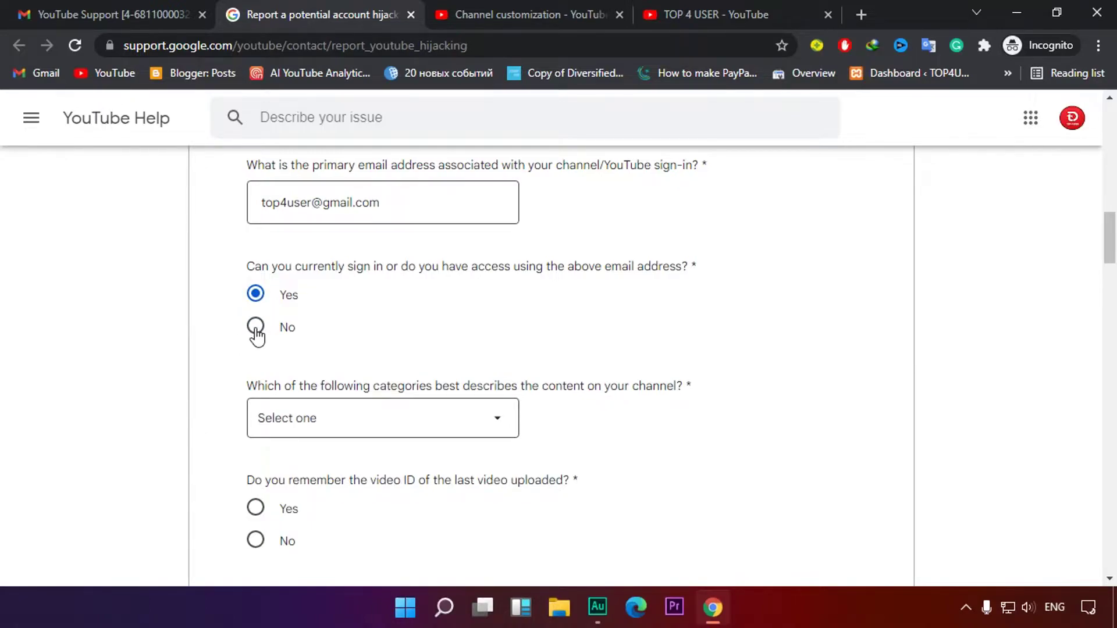
pyautogui.click(256, 328)
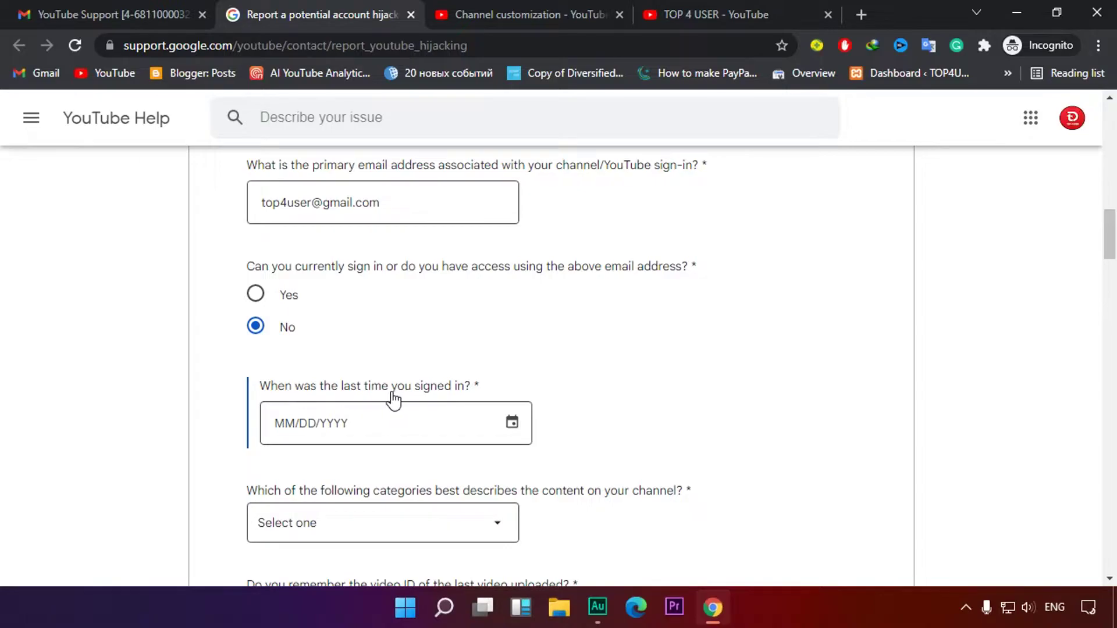
pyautogui.scroll(-1, 463, 390)
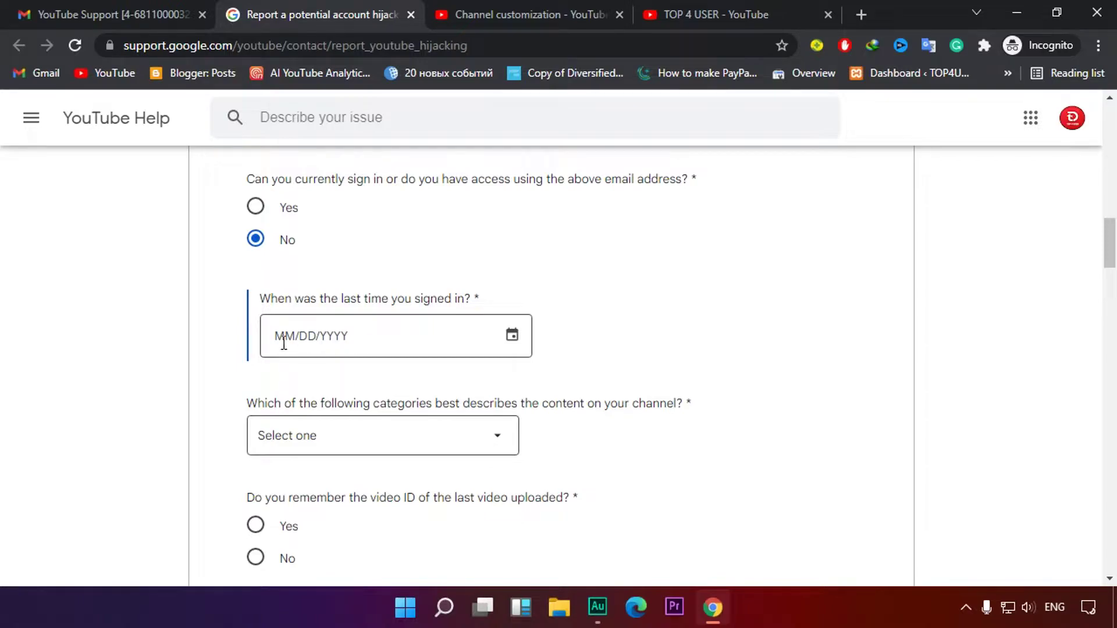
pyautogui.scroll(-1, 366, 340)
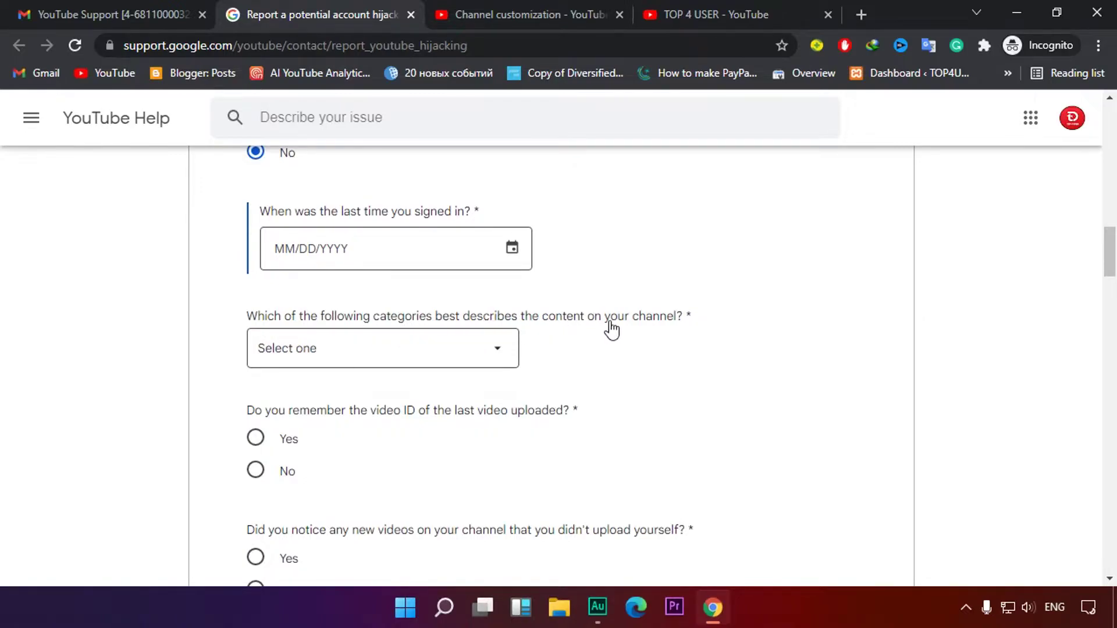
pyautogui.scroll(-1, 644, 330)
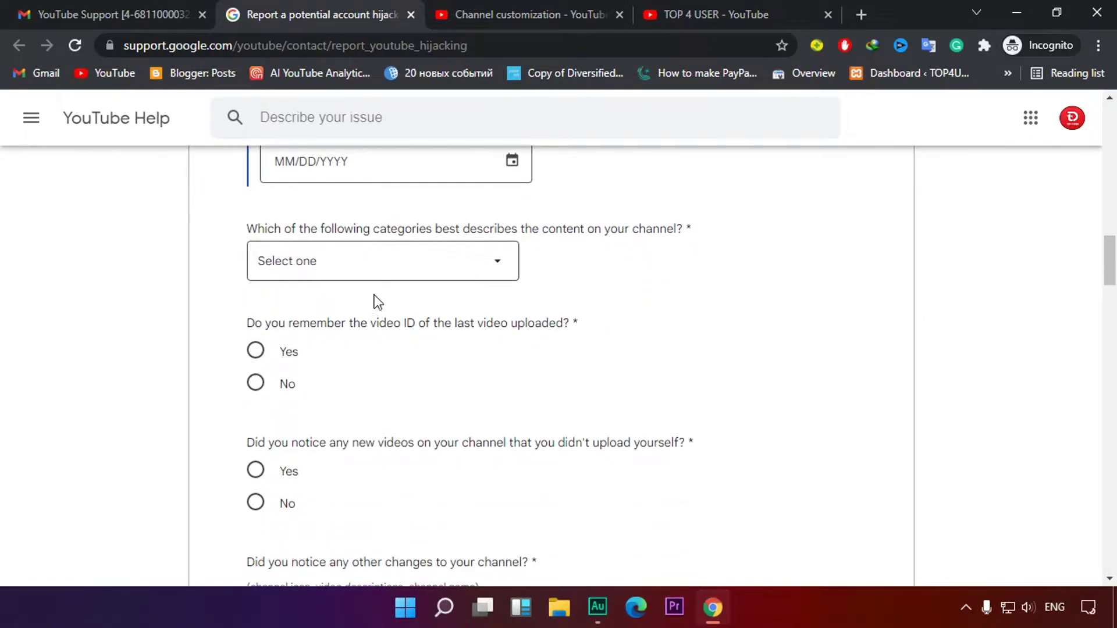
# Choose Educational as the channel's content category
pyautogui.click(367, 259)
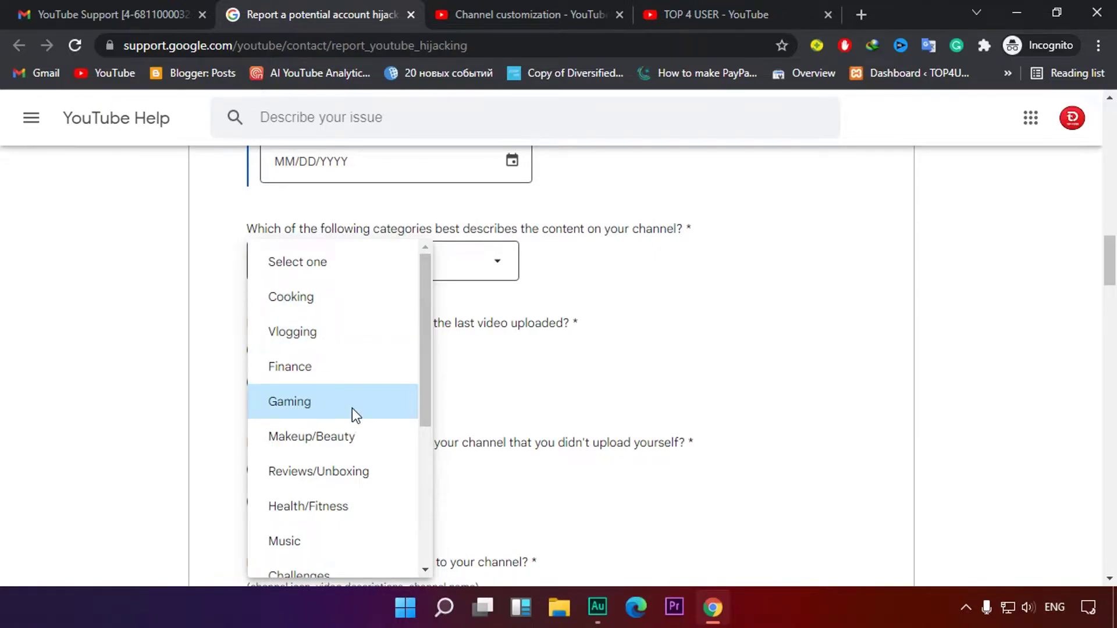
pyautogui.scroll(-1, 351, 410)
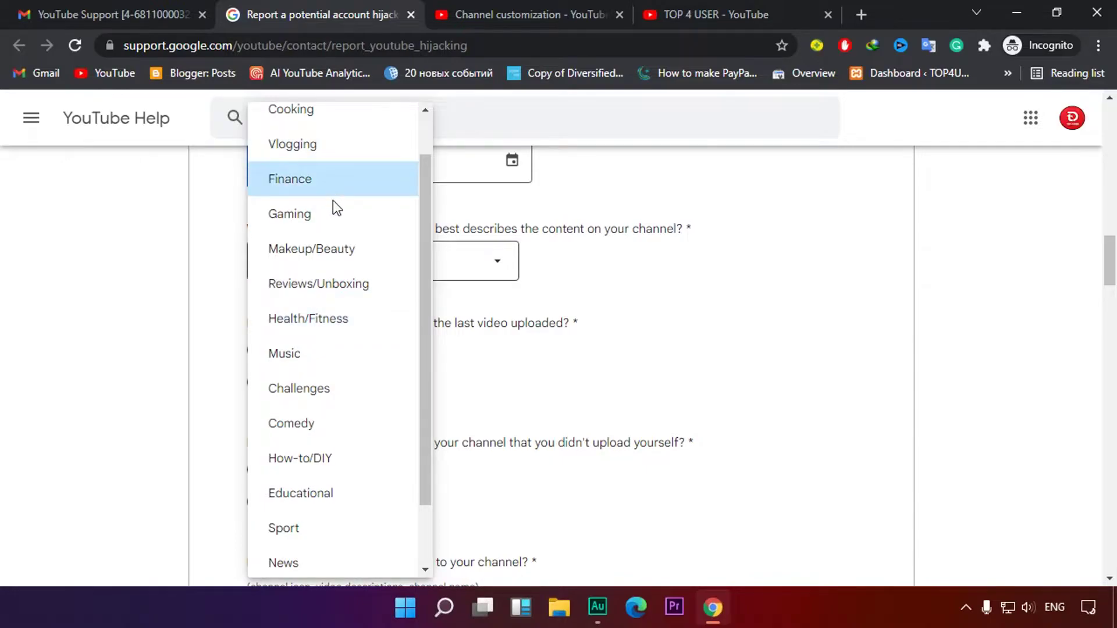
pyautogui.scroll(-1, 335, 305)
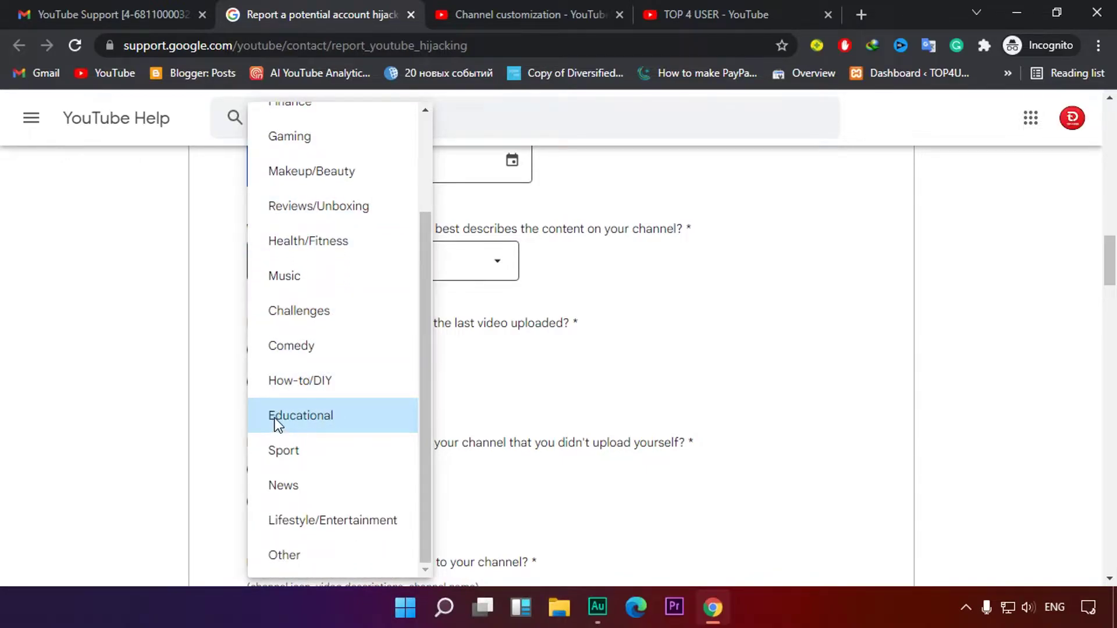
pyautogui.click(371, 426)
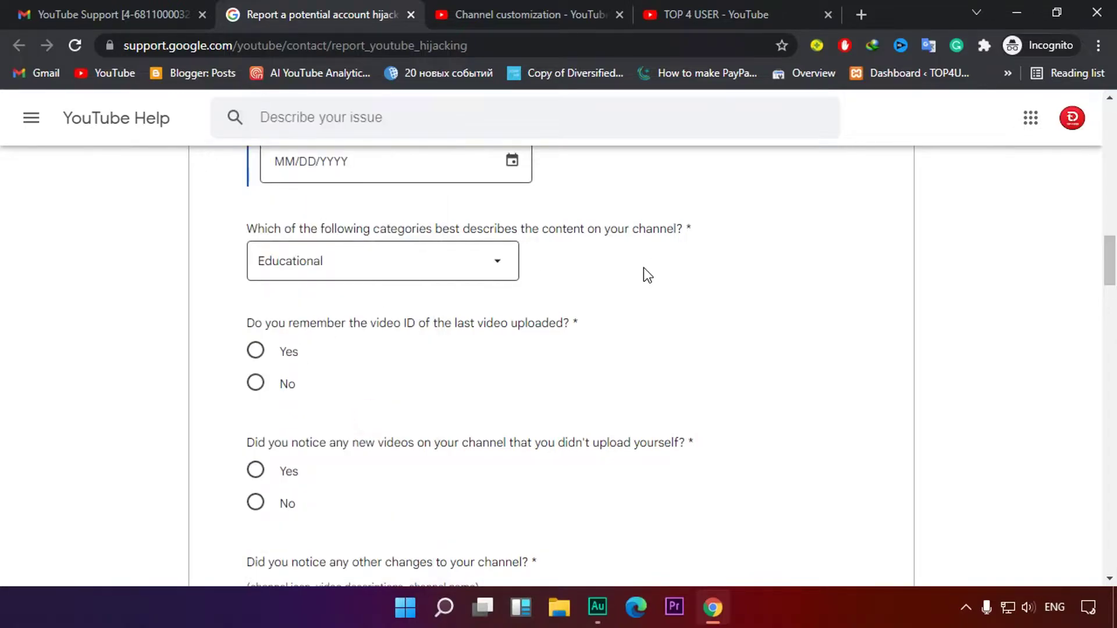
pyautogui.scroll(-1, 643, 268)
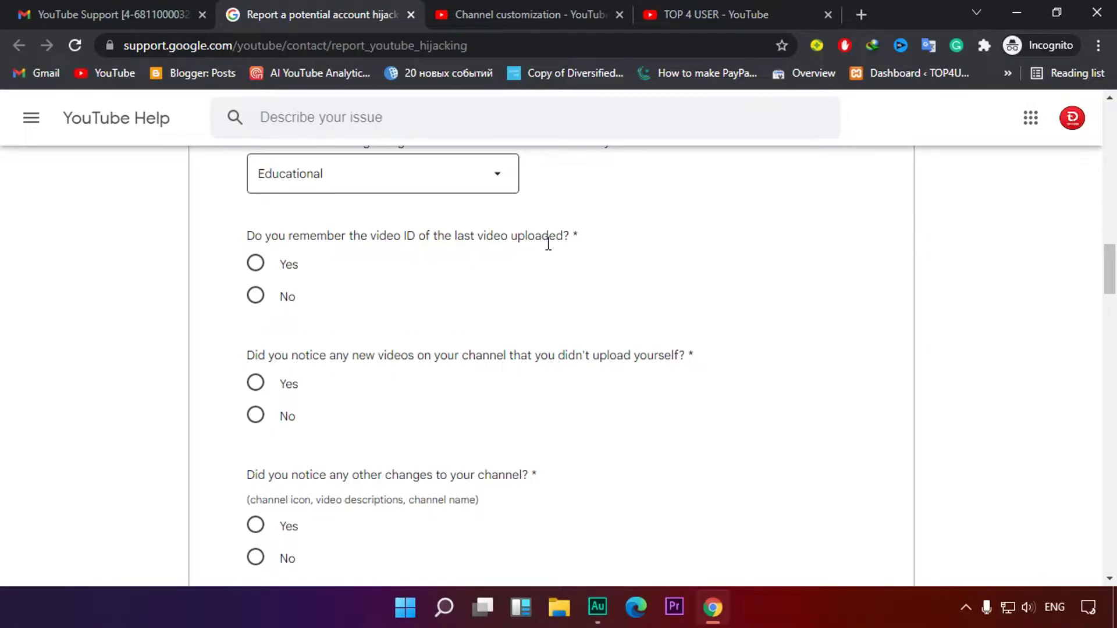
pyautogui.click(735, 7)
pyautogui.click(250, 340)
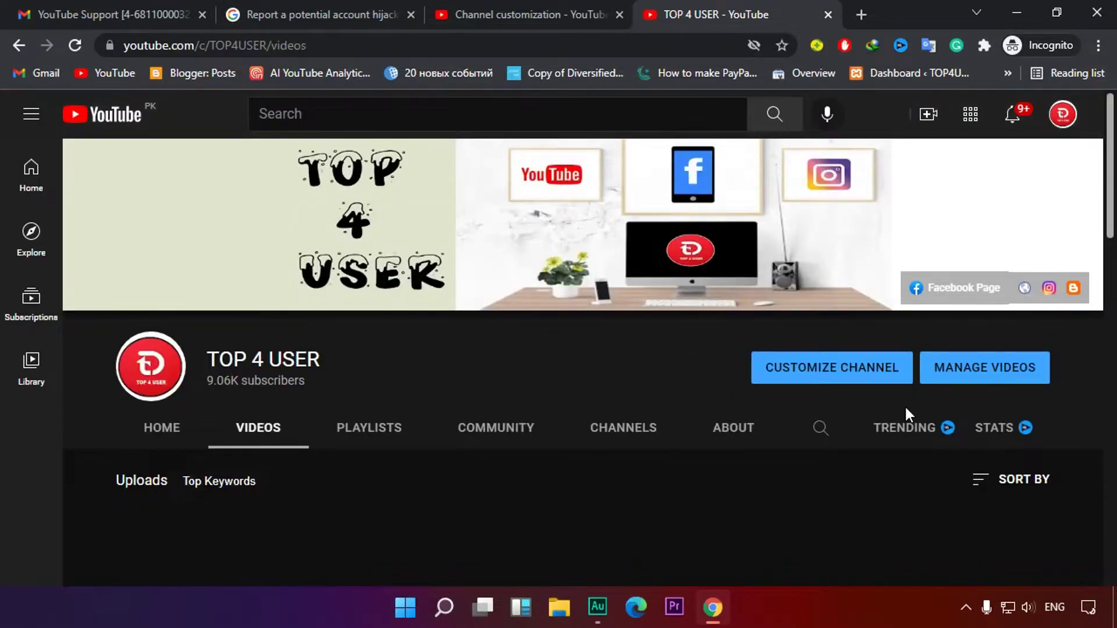
pyautogui.scroll(-4, 905, 409)
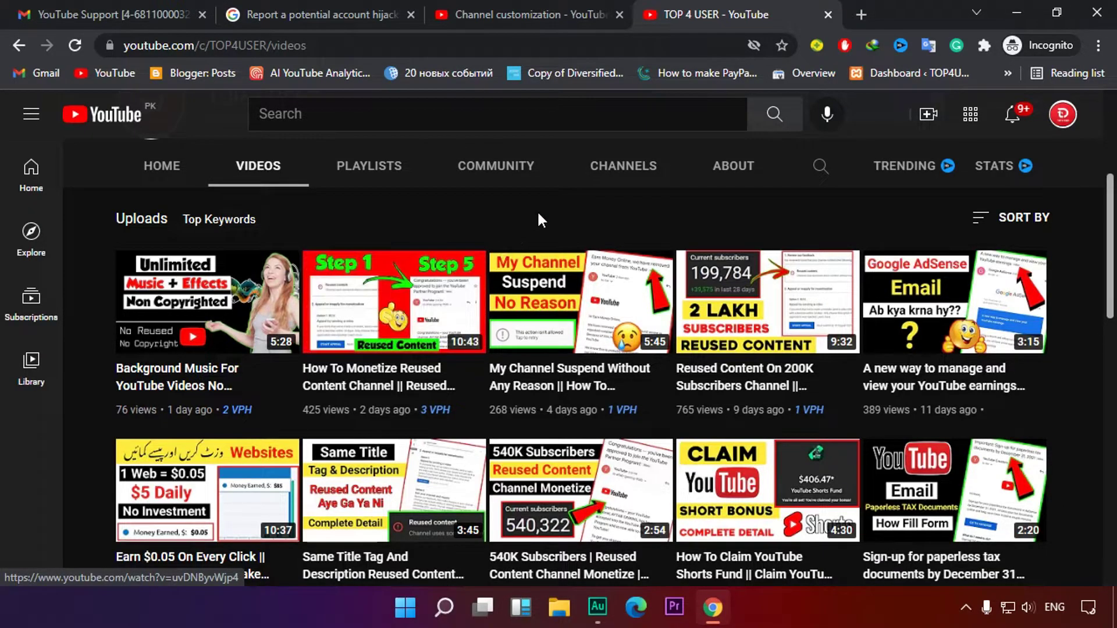
pyautogui.click(347, 5)
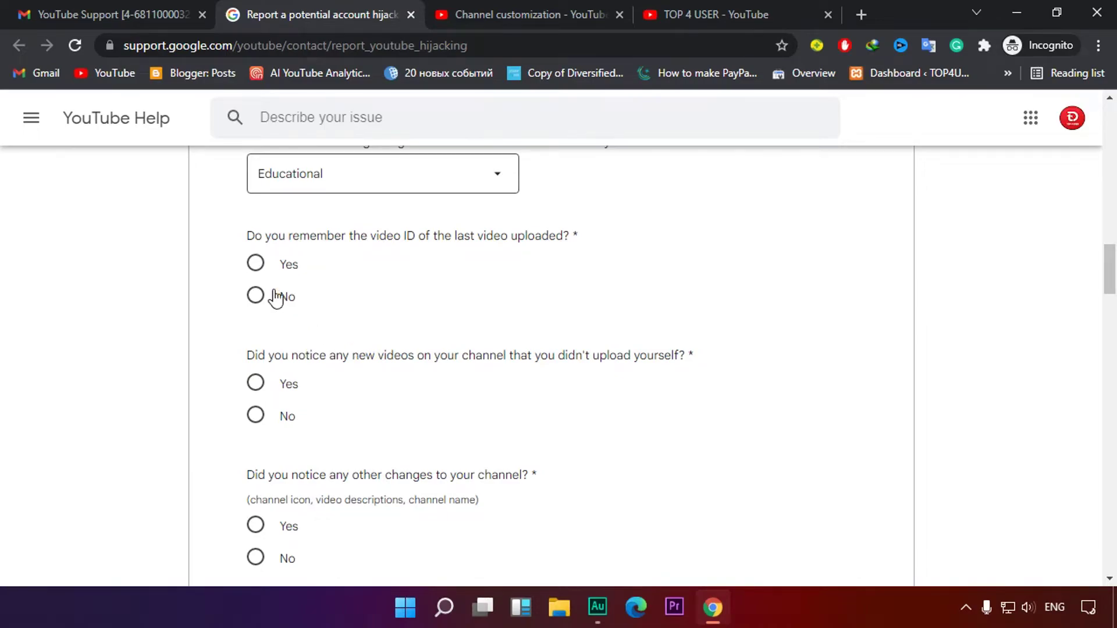
# Answer Yes to remembering the last video ID and click into its field
pyautogui.click(255, 266)
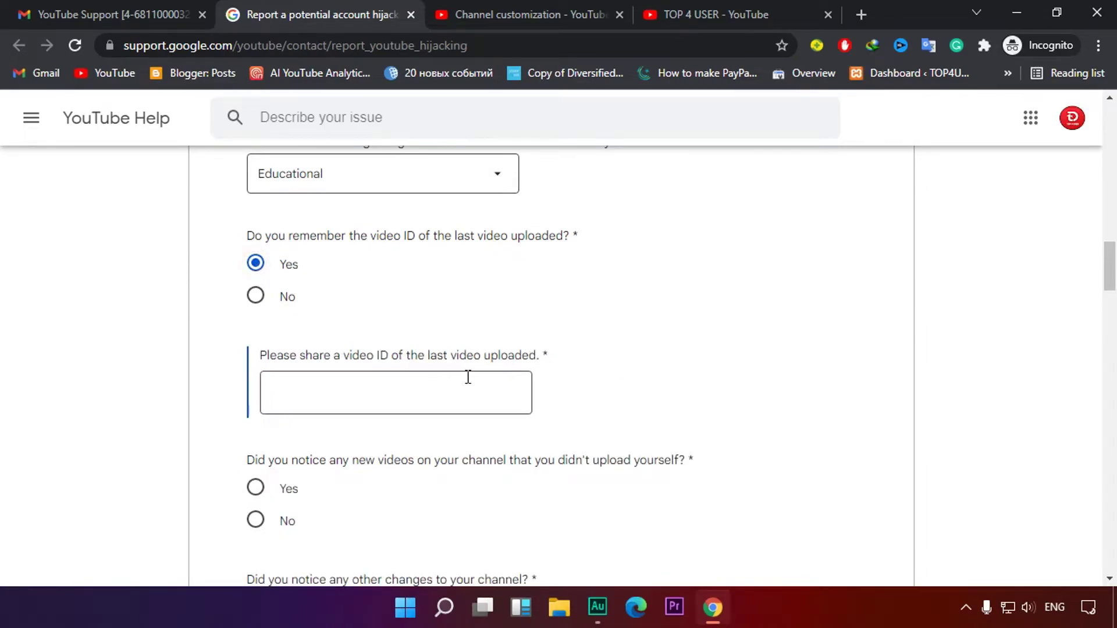
pyautogui.rightClick(427, 399)
pyautogui.click(342, 258)
pyautogui.click(449, 392)
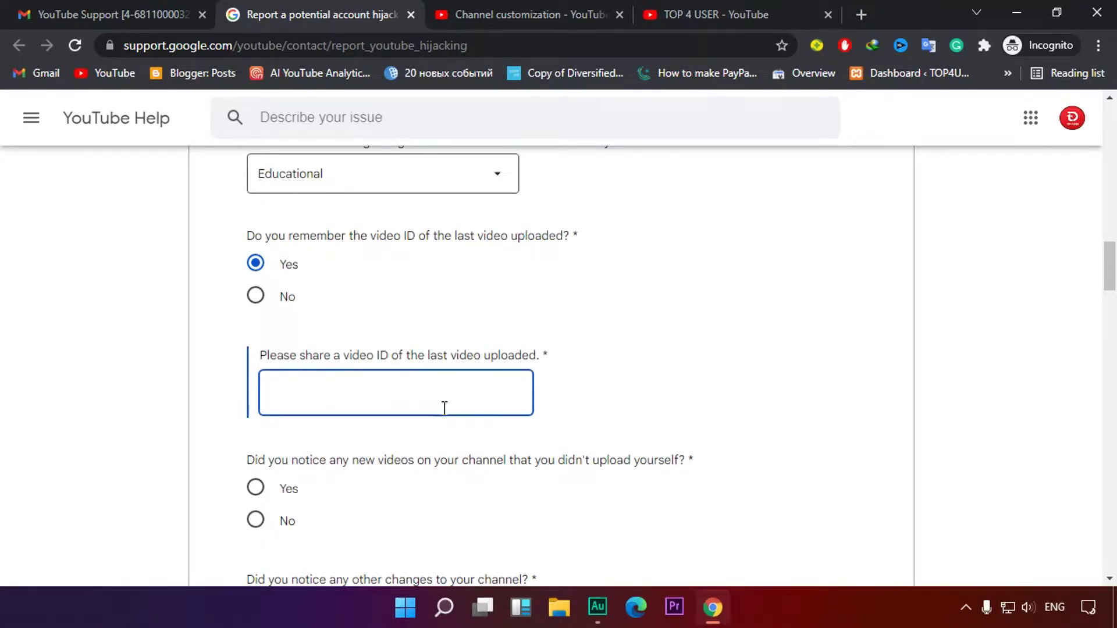
pyautogui.scroll(-3, 742, 342)
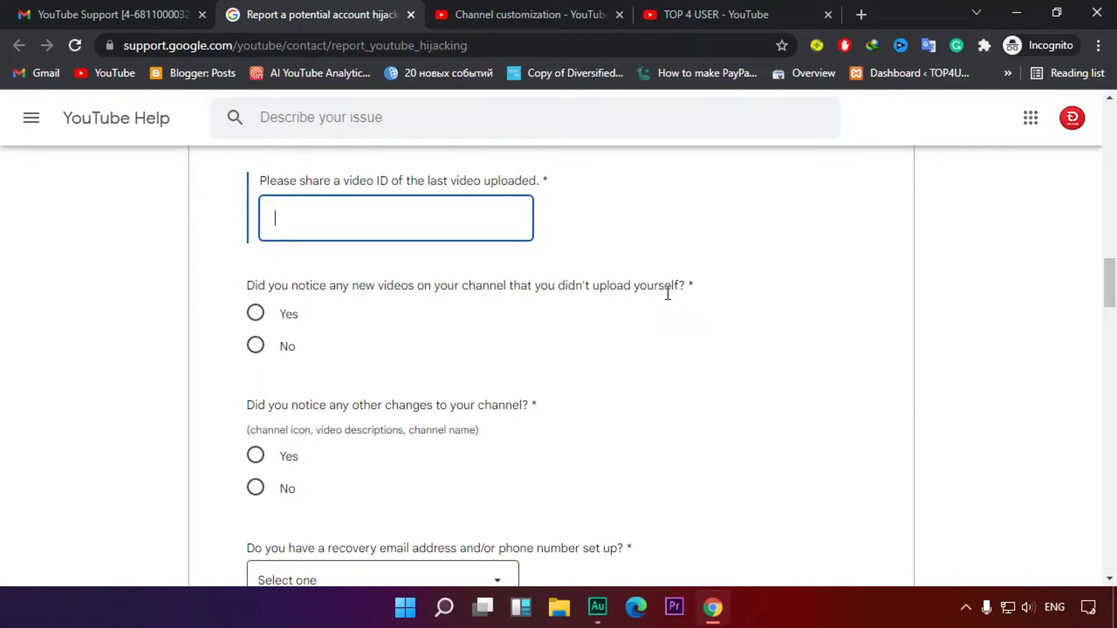
pyautogui.moveTo(465, 286); pyautogui.dragTo(653, 288)
pyautogui.click(566, 356)
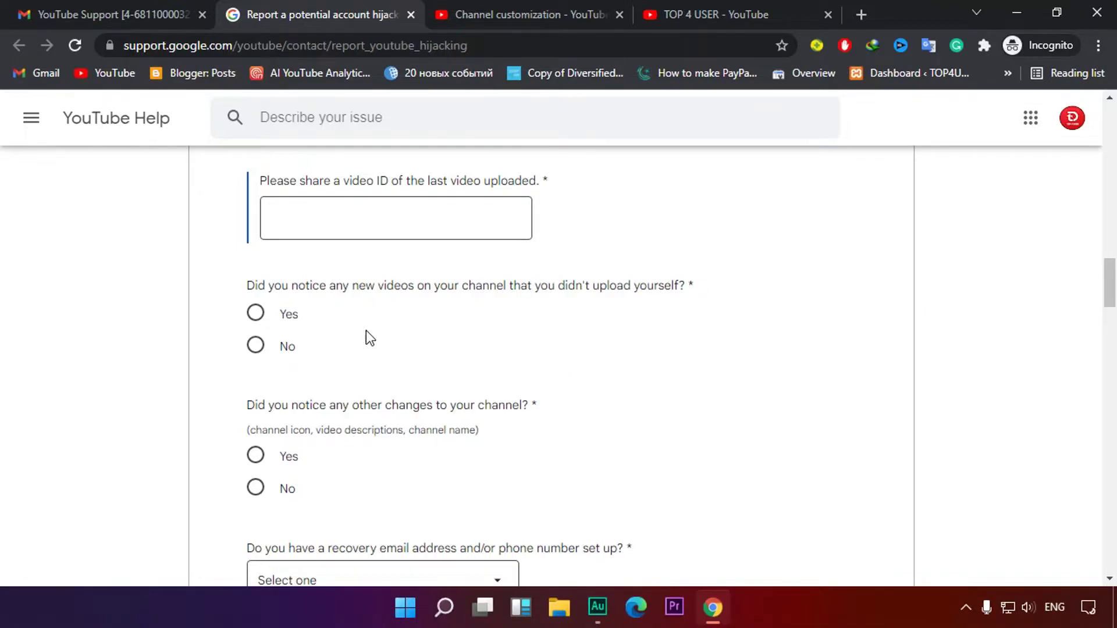
# Answer Yes to noticing unfamiliar videos and review the example ID rdwz7QiG0lk
pyautogui.click(255, 316)
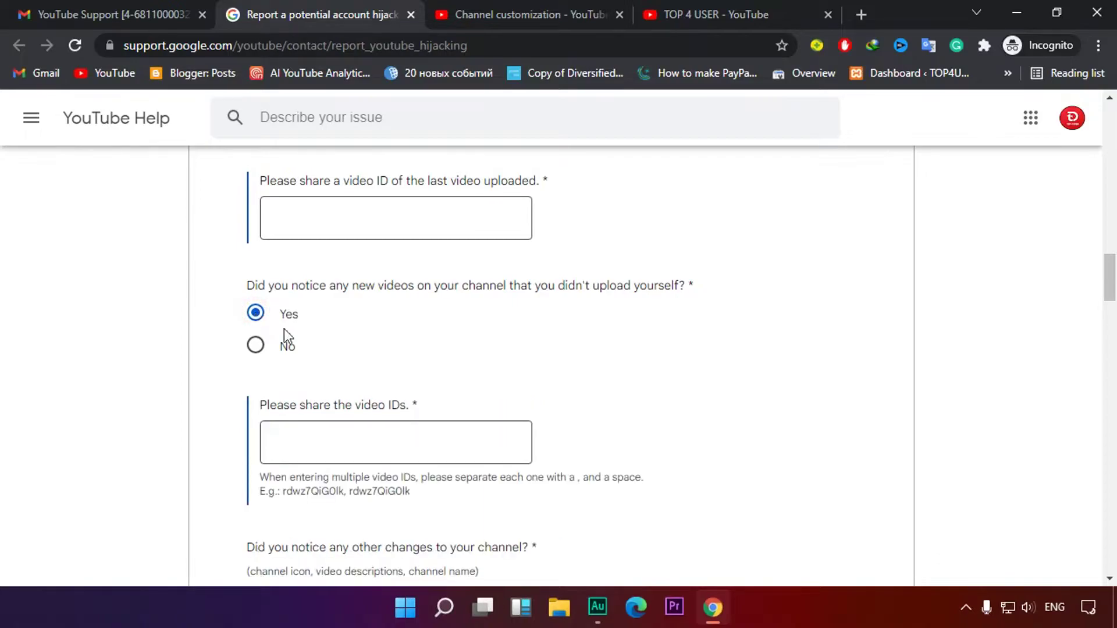
pyautogui.click(324, 442)
pyautogui.scroll(-3, 336, 446)
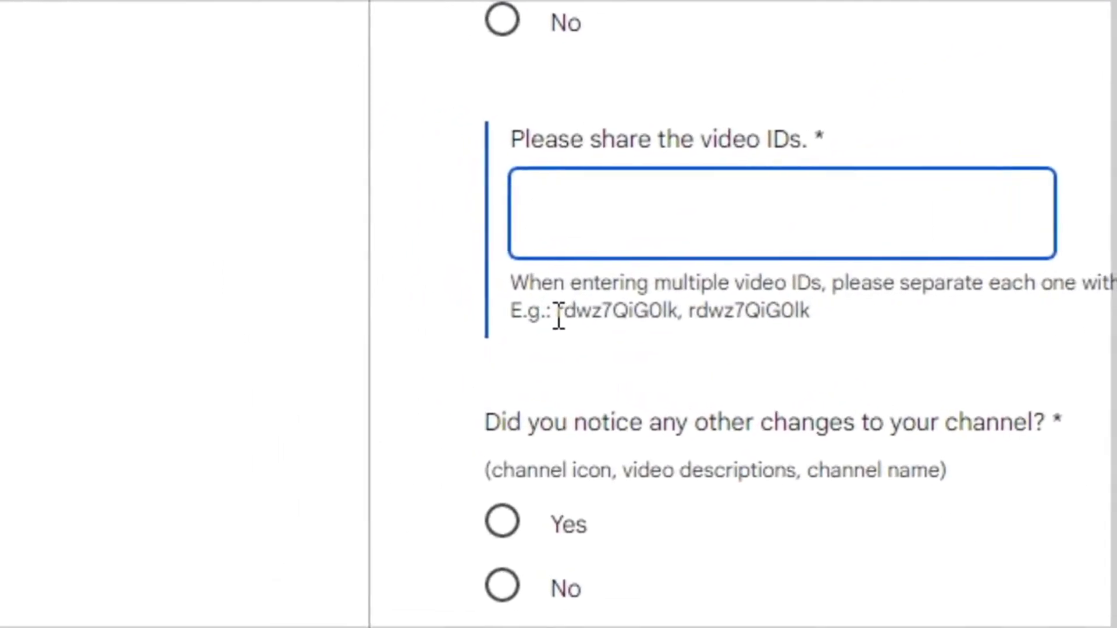
pyautogui.moveTo(283, 317); pyautogui.dragTo(306, 318)
pyautogui.moveTo(563, 316); pyautogui.dragTo(662, 314)
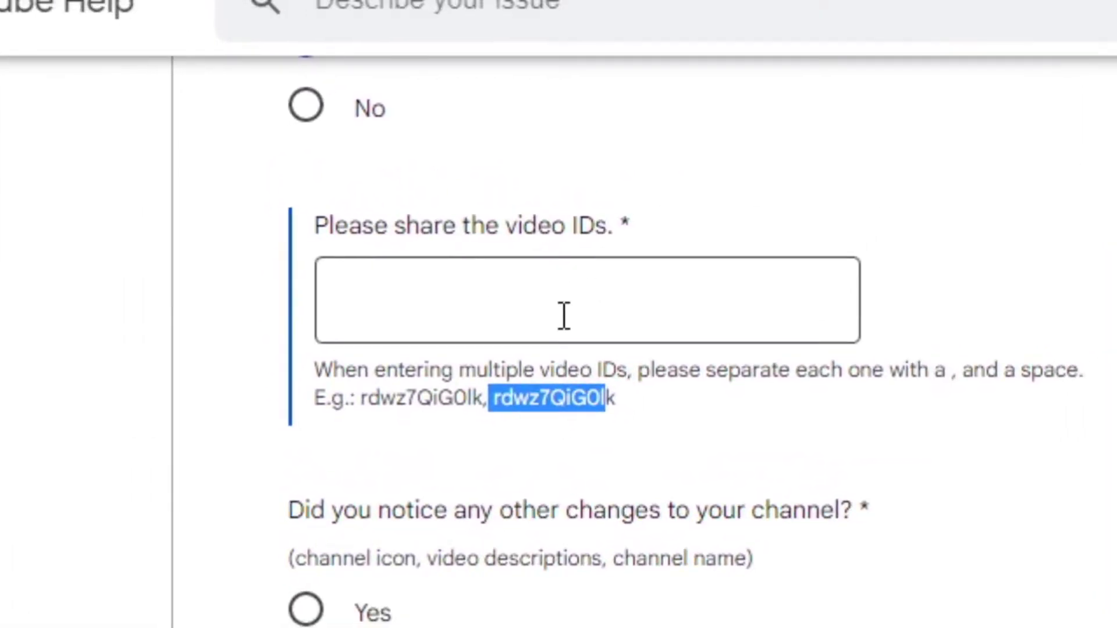
pyautogui.click(737, 488)
pyautogui.scroll(-2, 531, 495)
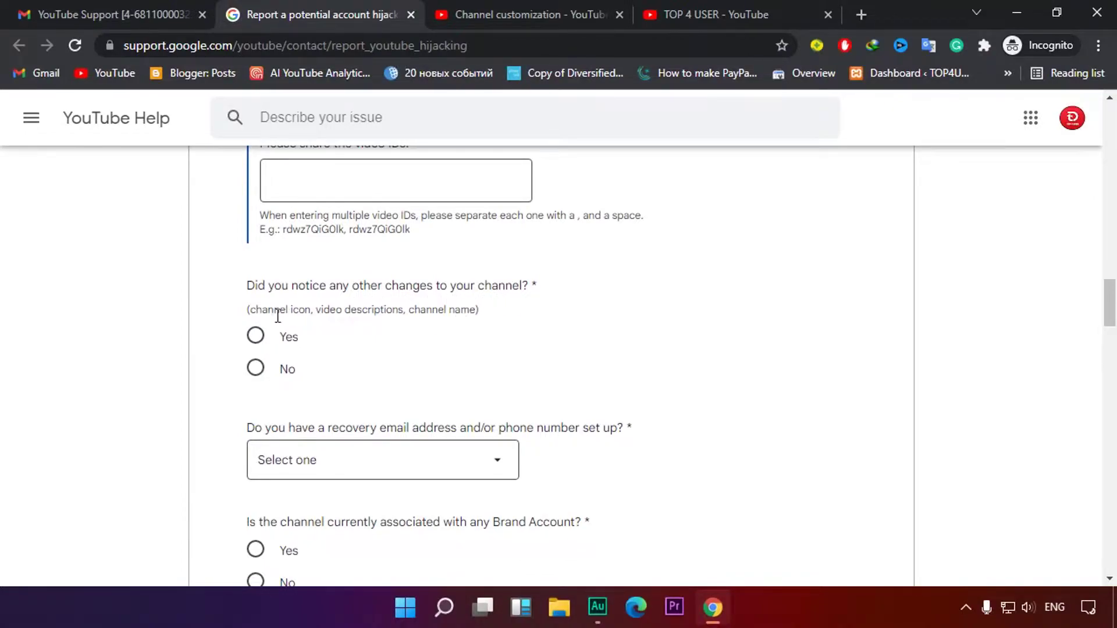
# Review the channel-changes hint examples: channel icon, channel name, video descriptions
pyautogui.moveTo(253, 314); pyautogui.dragTo(341, 311)
pyautogui.moveTo(343, 310); pyautogui.dragTo(387, 309)
pyautogui.click(431, 324)
pyautogui.moveTo(411, 312); pyautogui.dragTo(493, 314)
pyautogui.click(486, 319)
pyautogui.moveTo(268, 311); pyautogui.dragTo(312, 312)
pyautogui.click(334, 350)
pyautogui.moveTo(414, 310); pyautogui.dragTo(476, 309)
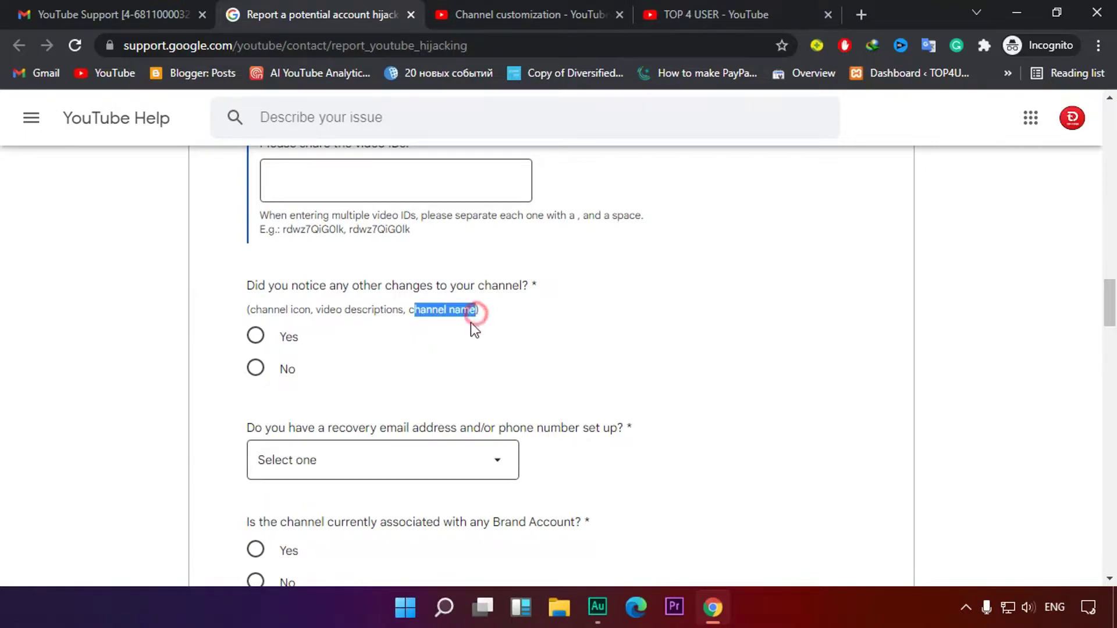
pyautogui.moveTo(320, 310); pyautogui.dragTo(391, 312)
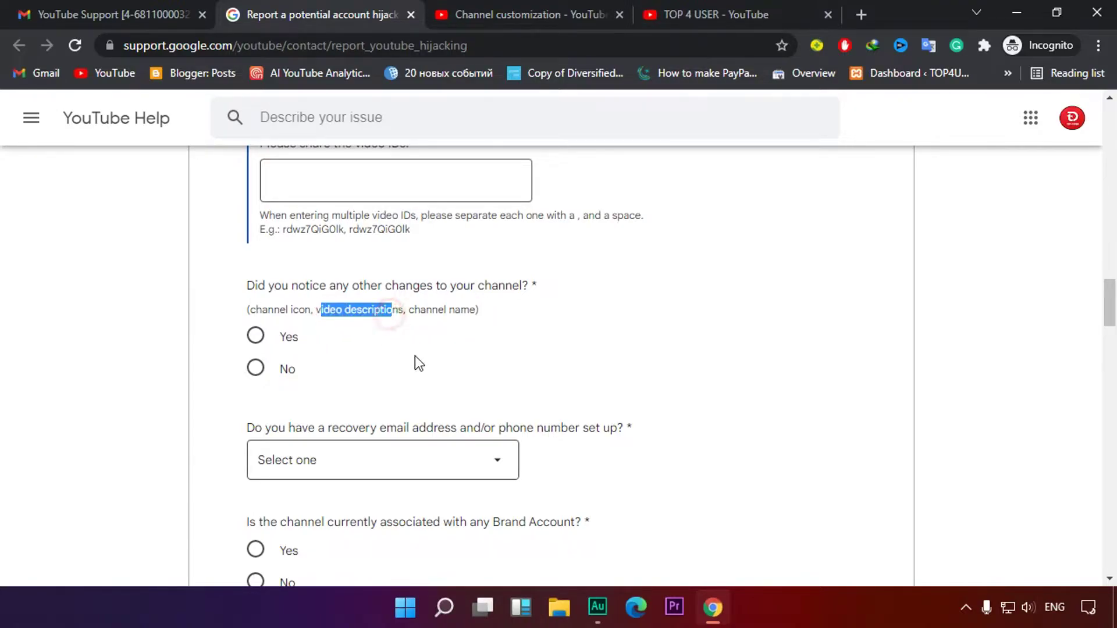
pyautogui.click(415, 357)
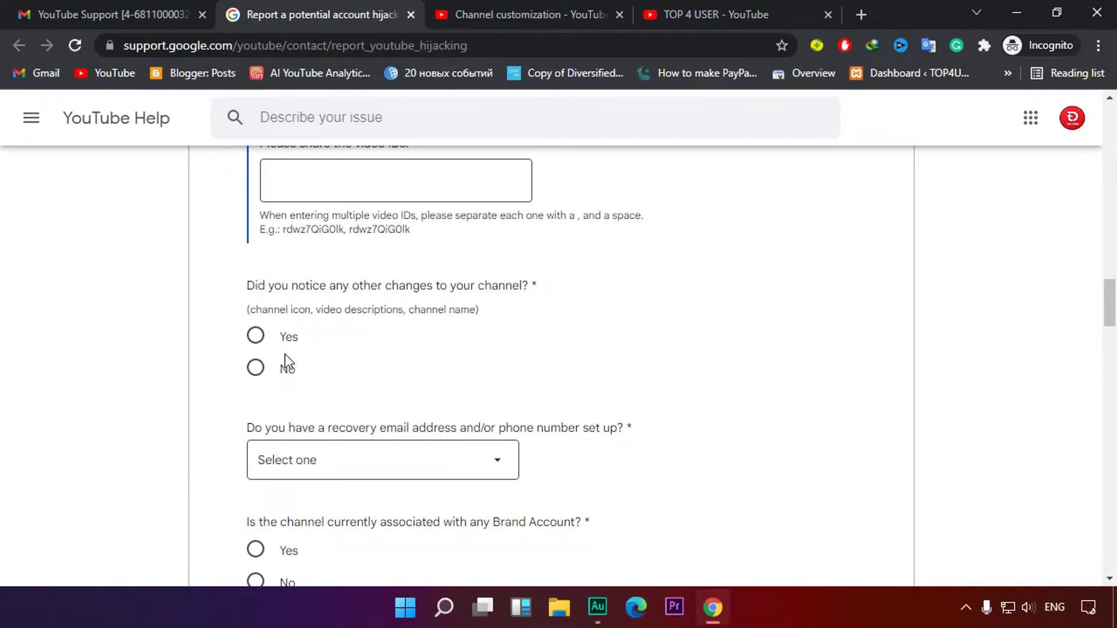
# Answer Yes to noticing other channel changes and click into the description box
pyautogui.click(263, 347)
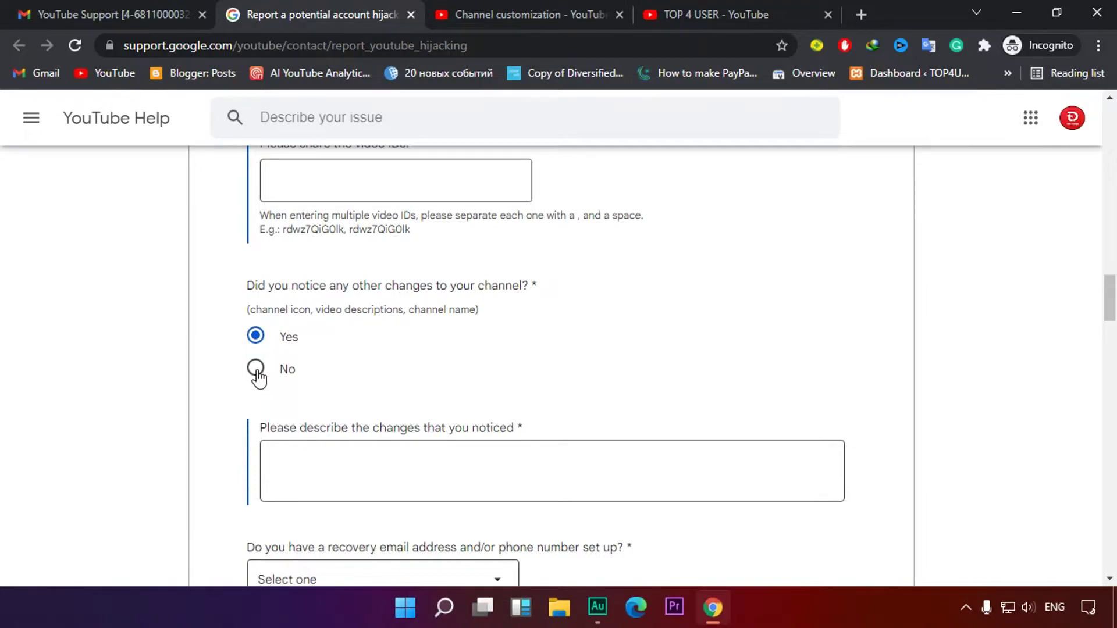
pyautogui.click(256, 369)
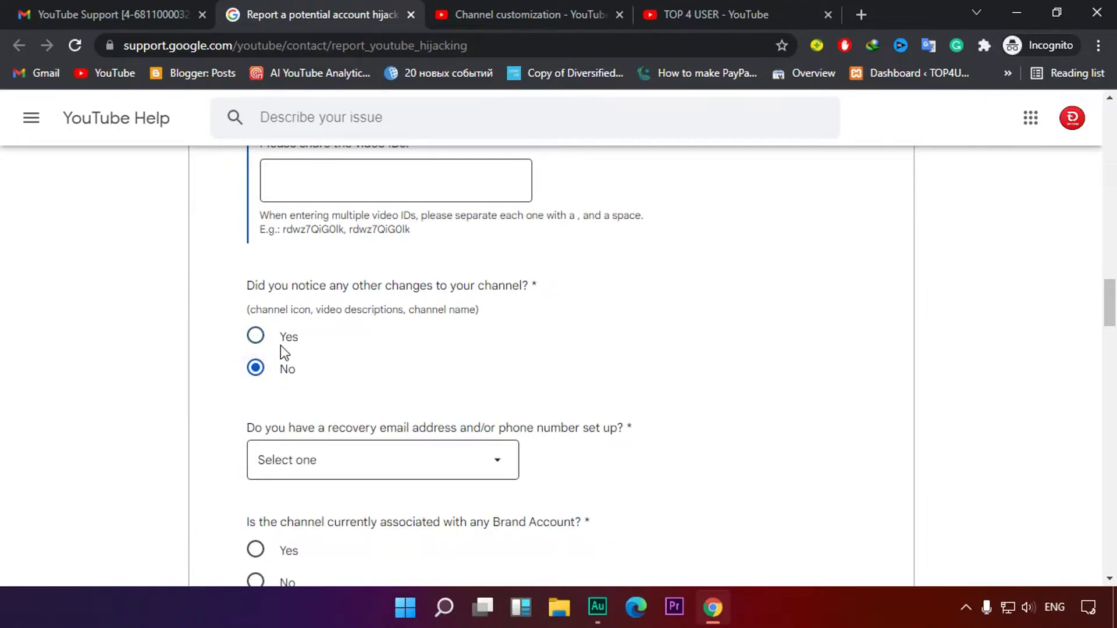
pyautogui.click(255, 336)
pyautogui.scroll(-3, 582, 329)
pyautogui.click(426, 320)
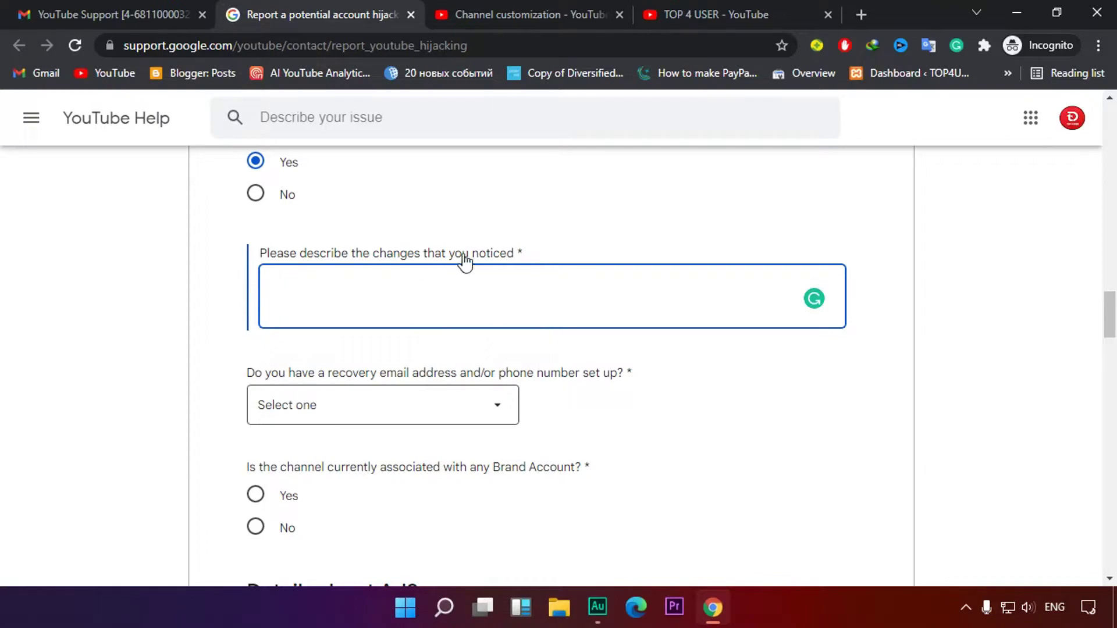
# Set the recovery contact answer to Email
pyautogui.scroll(-1, 469, 298)
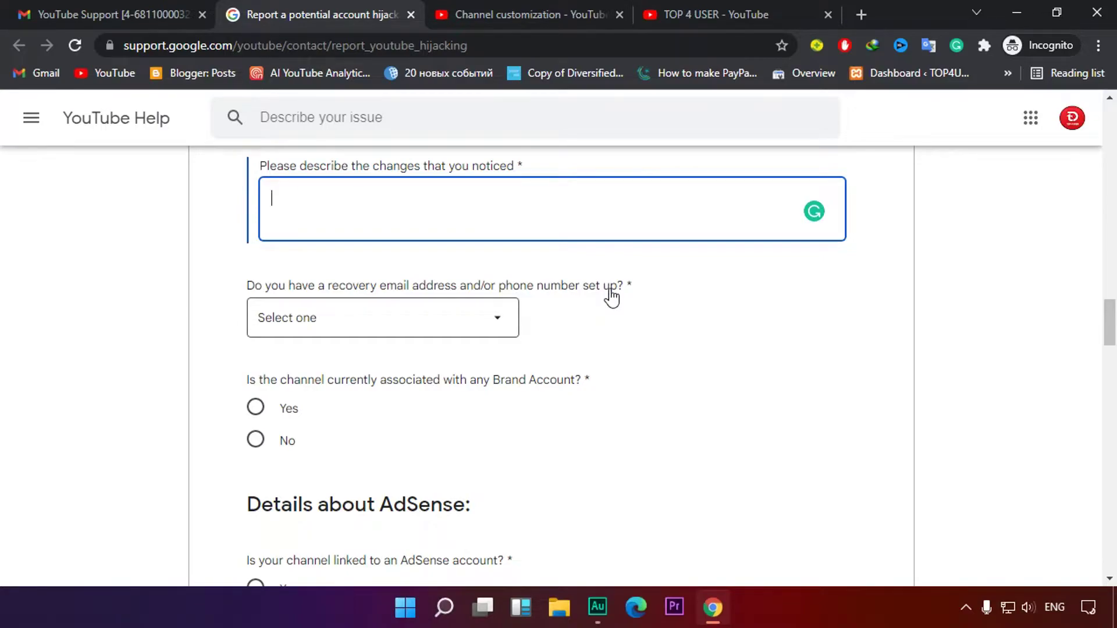
pyautogui.scroll(-2, 611, 296)
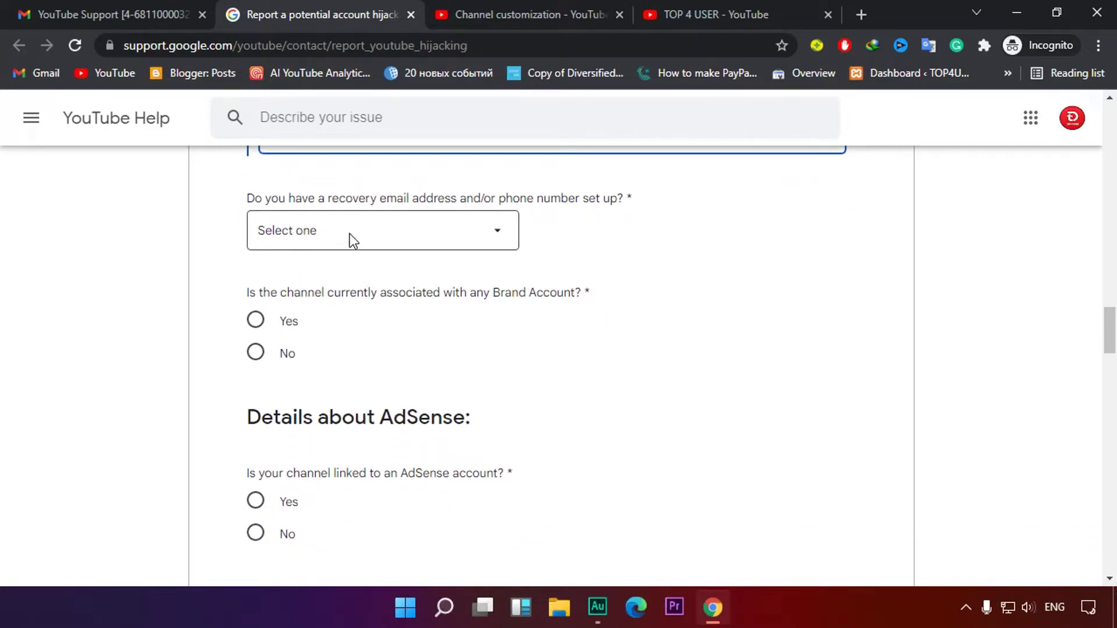
pyautogui.click(483, 231)
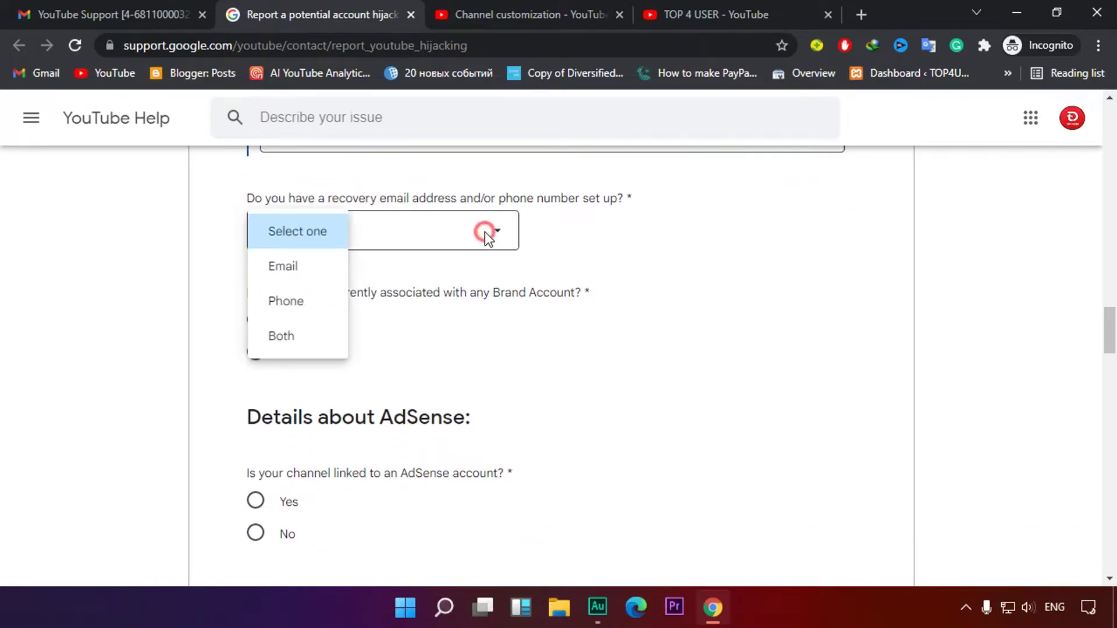
pyautogui.click(294, 268)
# Switch the recovery contact from Email to Phone and click into the last-four-digits field
pyautogui.click(327, 335)
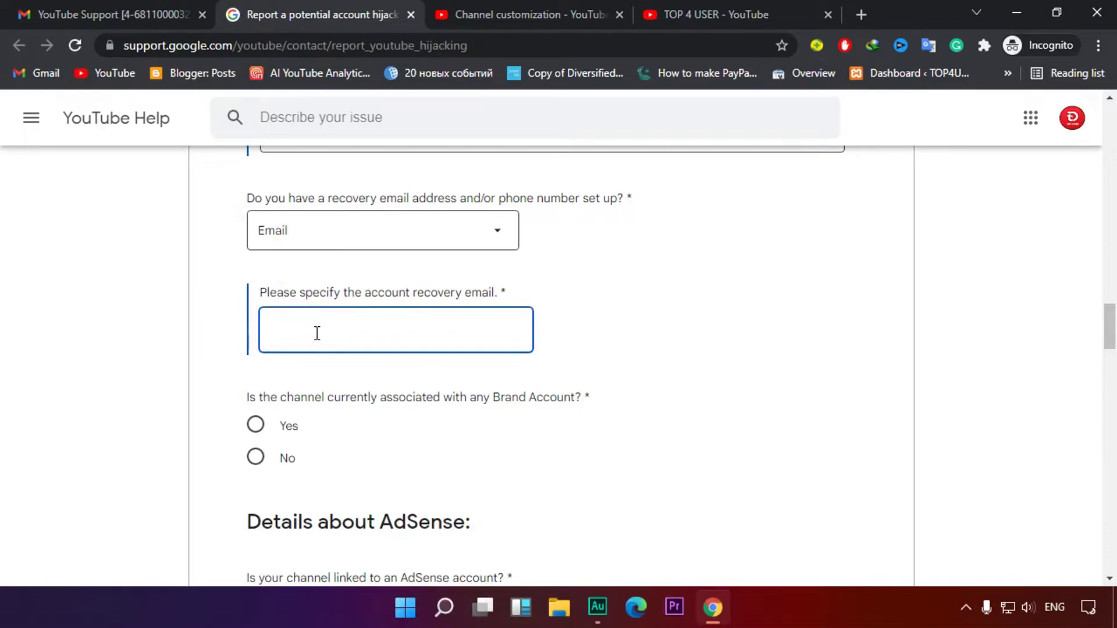
pyautogui.click(500, 232)
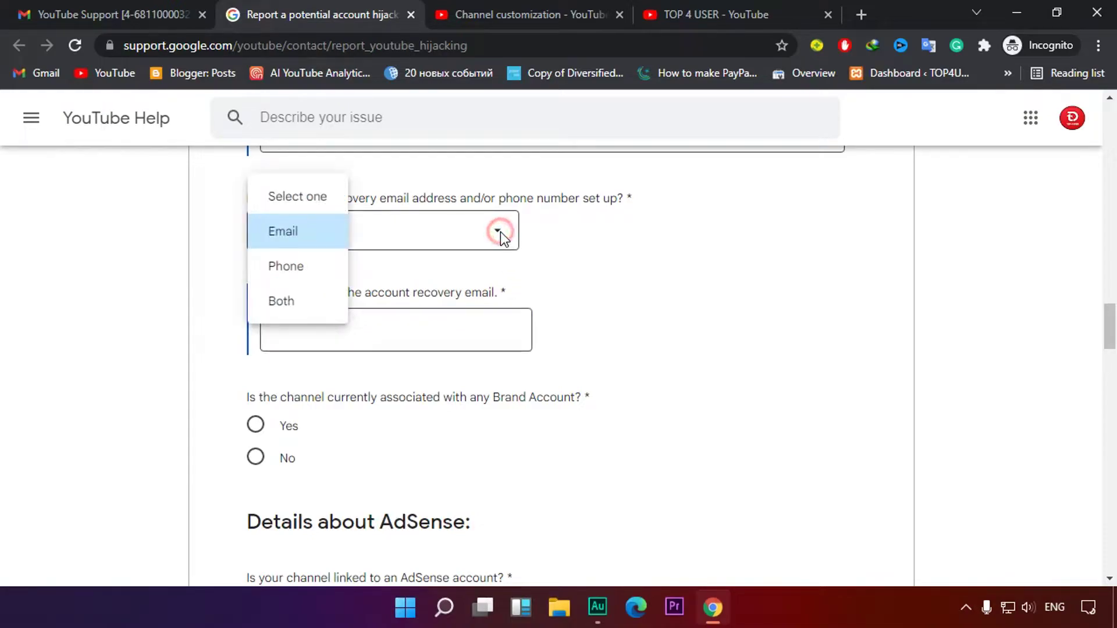
pyautogui.click(291, 268)
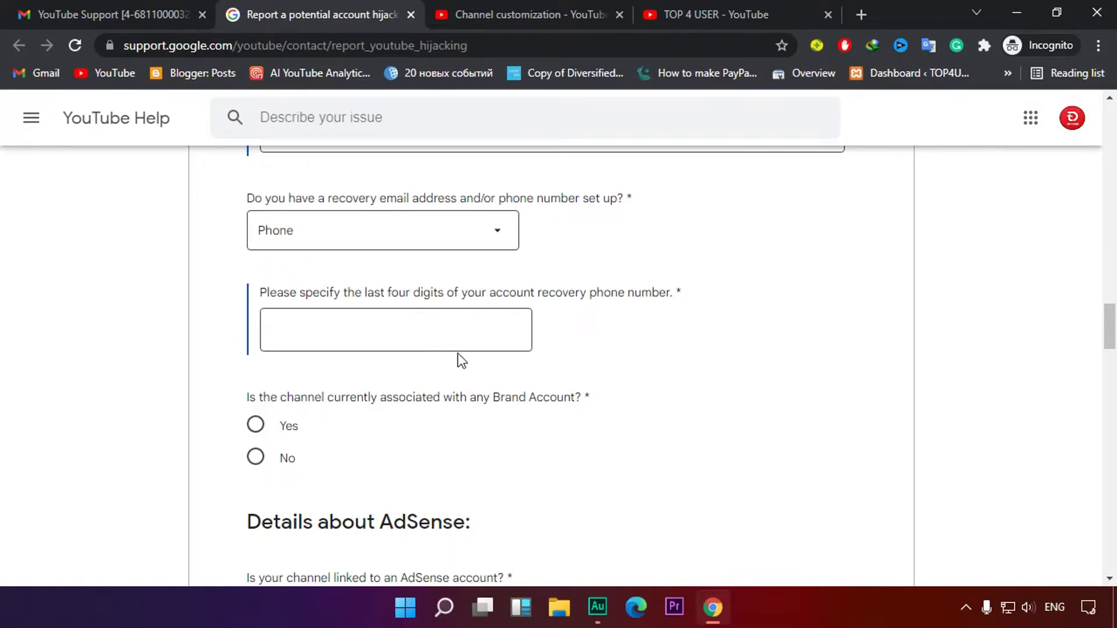
pyautogui.click(320, 346)
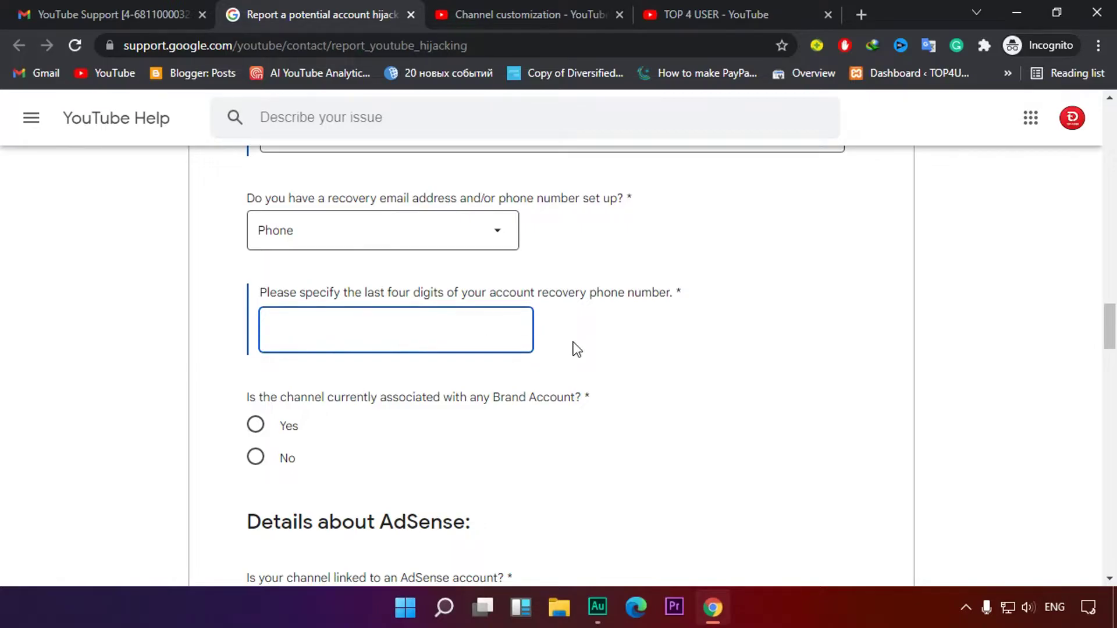
pyautogui.scroll(-5, 593, 324)
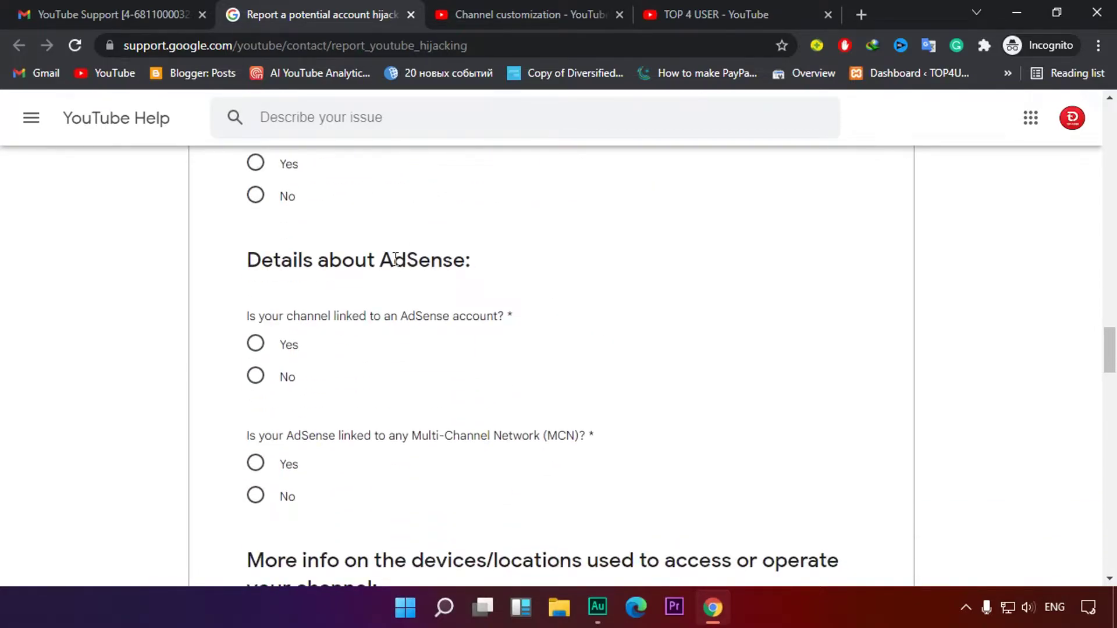
pyautogui.scroll(3, 392, 279)
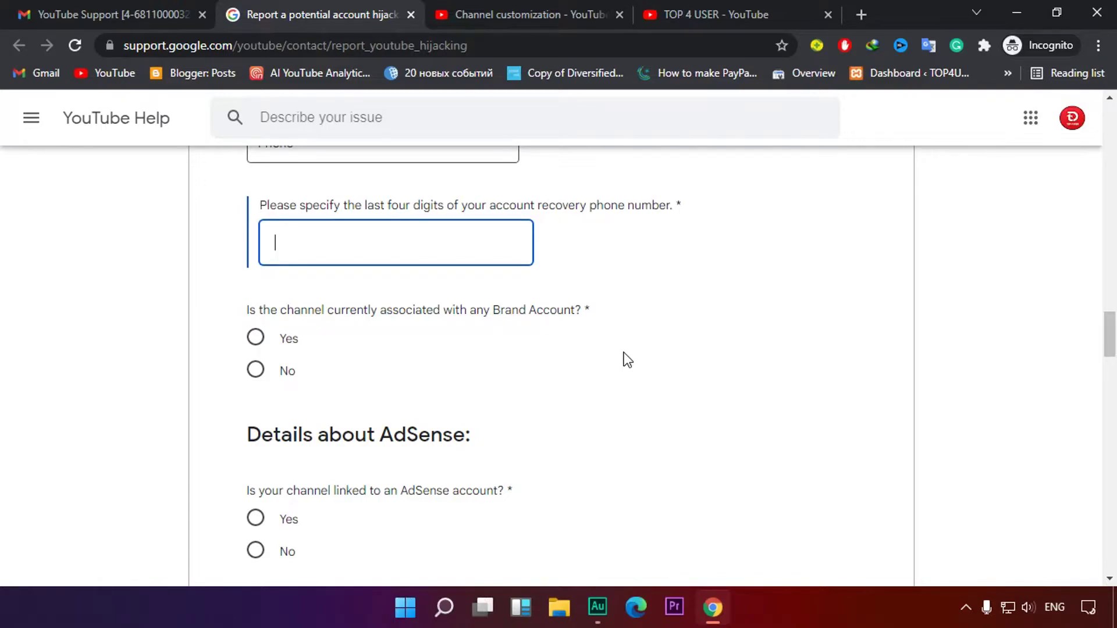
# Answer Yes to the Brand Account question and click into the recent-changes description box
pyautogui.click(256, 374)
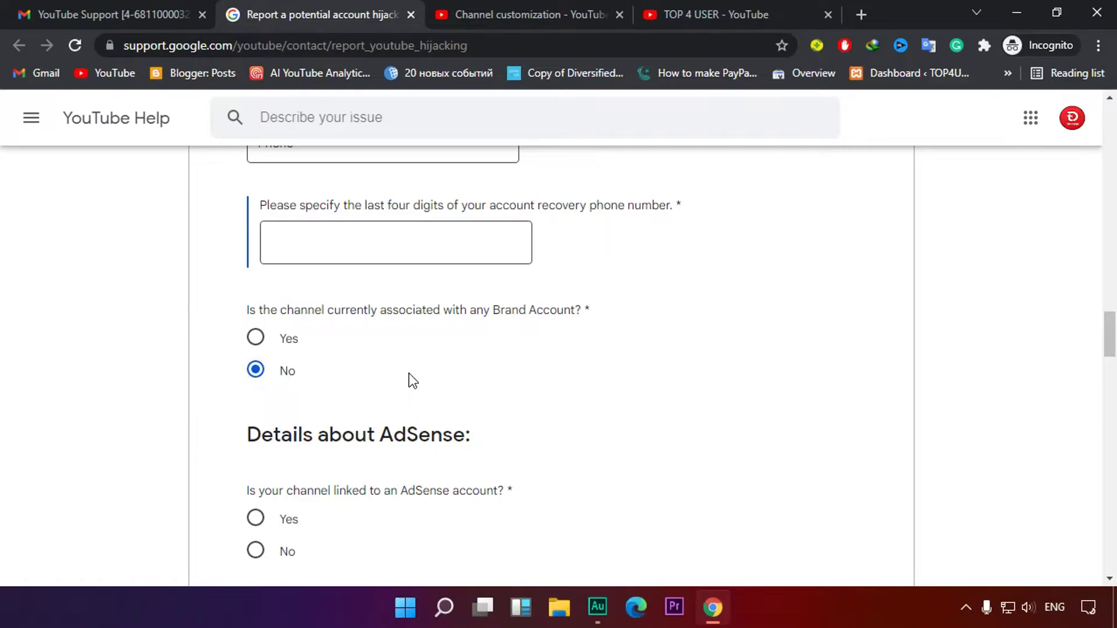
pyautogui.scroll(-3, 458, 373)
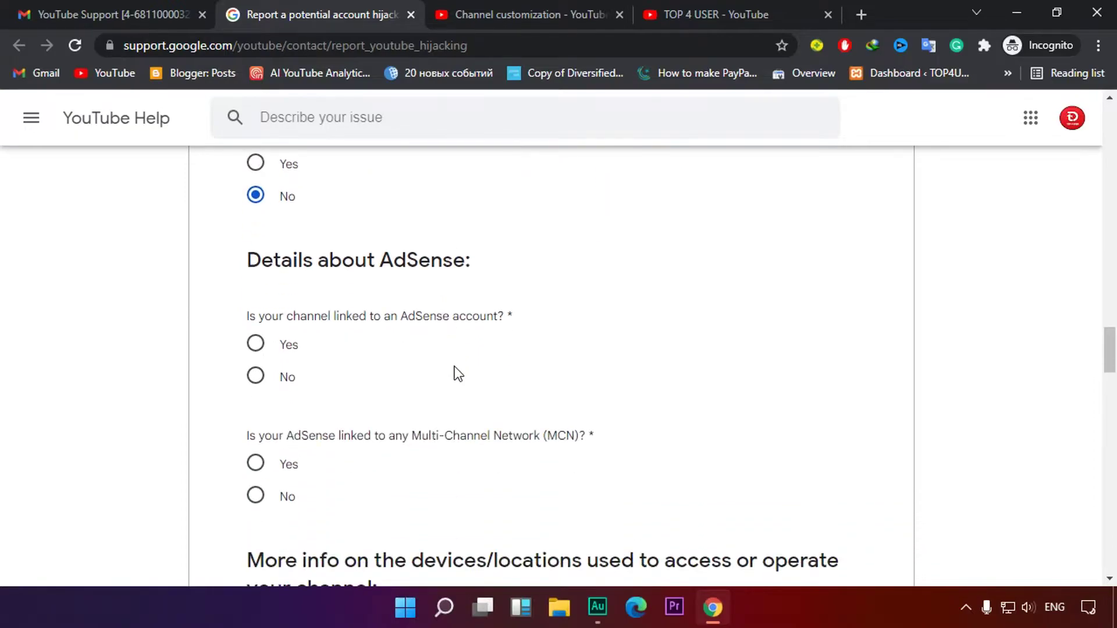
pyautogui.scroll(3, 419, 343)
pyautogui.click(255, 332)
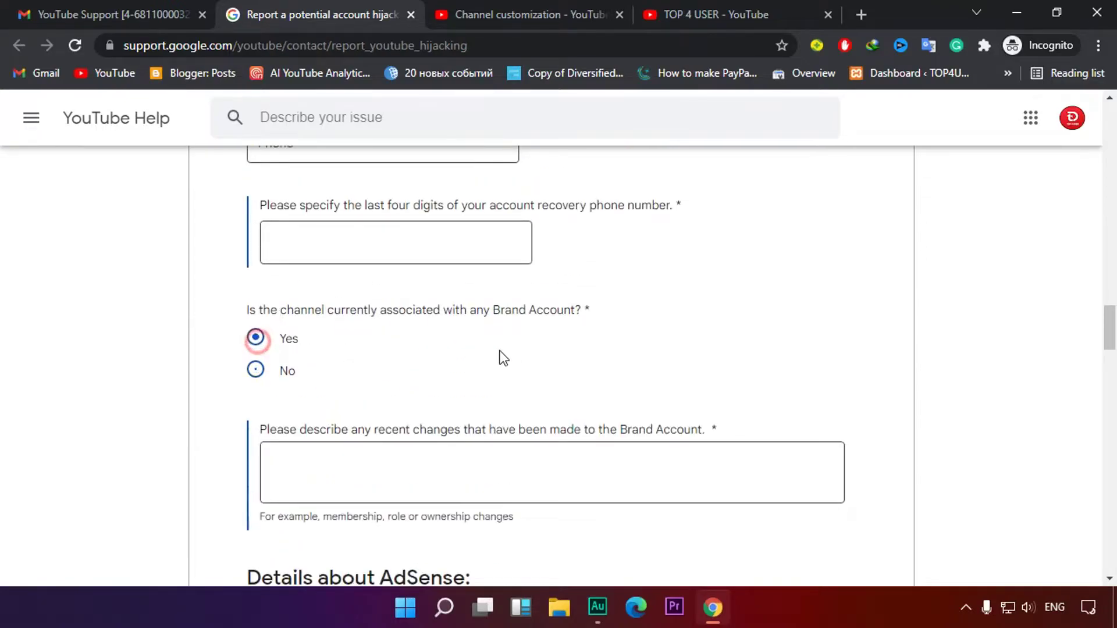
pyautogui.scroll(-3, 511, 349)
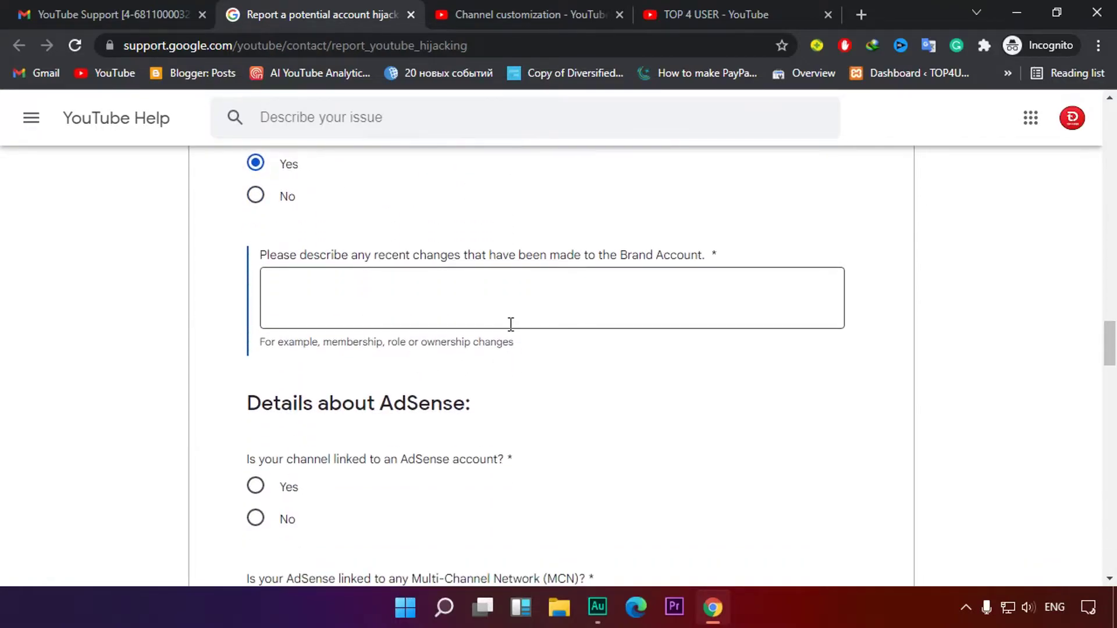
pyautogui.click(447, 303)
pyautogui.scroll(-1, 654, 390)
pyautogui.scroll(-3, 654, 390)
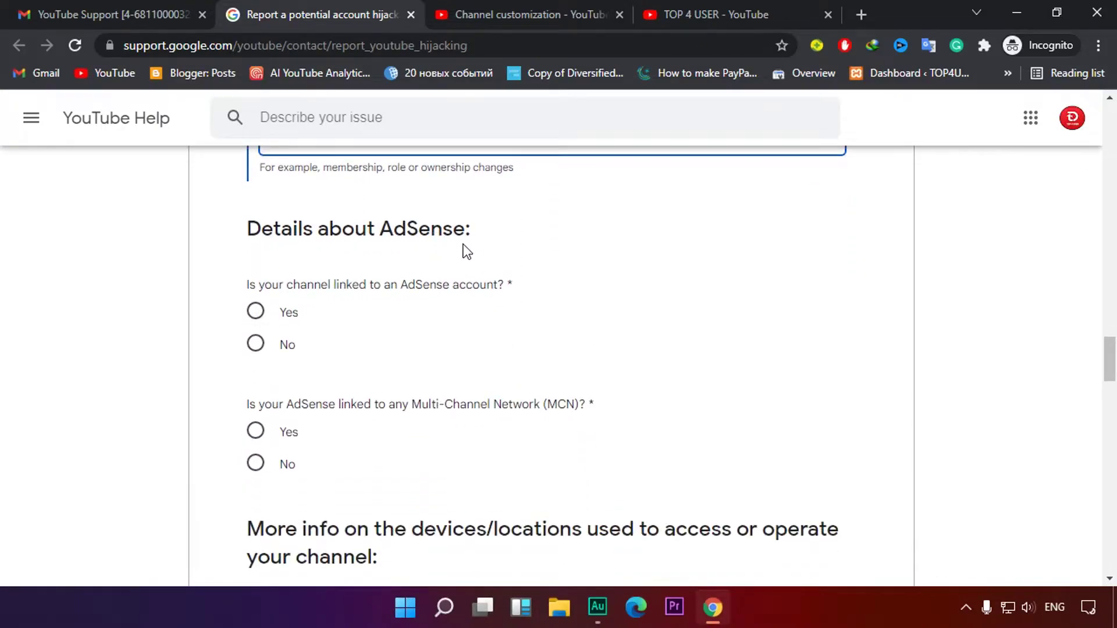
pyautogui.scroll(-2, 533, 269)
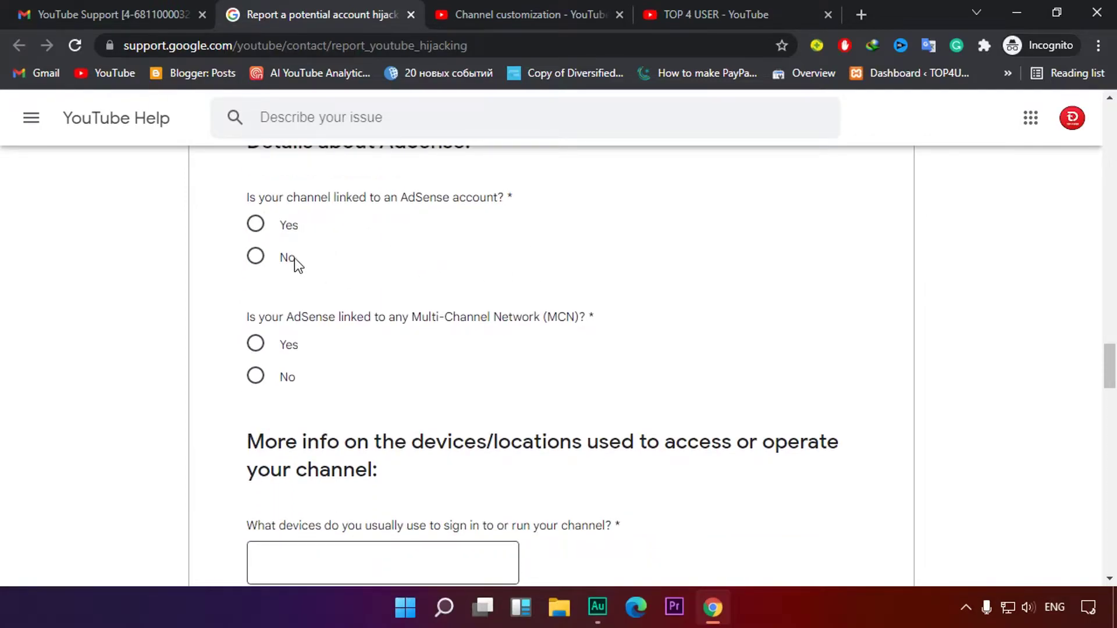
# Answer Yes to the AdSense link question and look over the new current ID and email fields
pyautogui.click(259, 227)
pyautogui.scroll(-1, 467, 319)
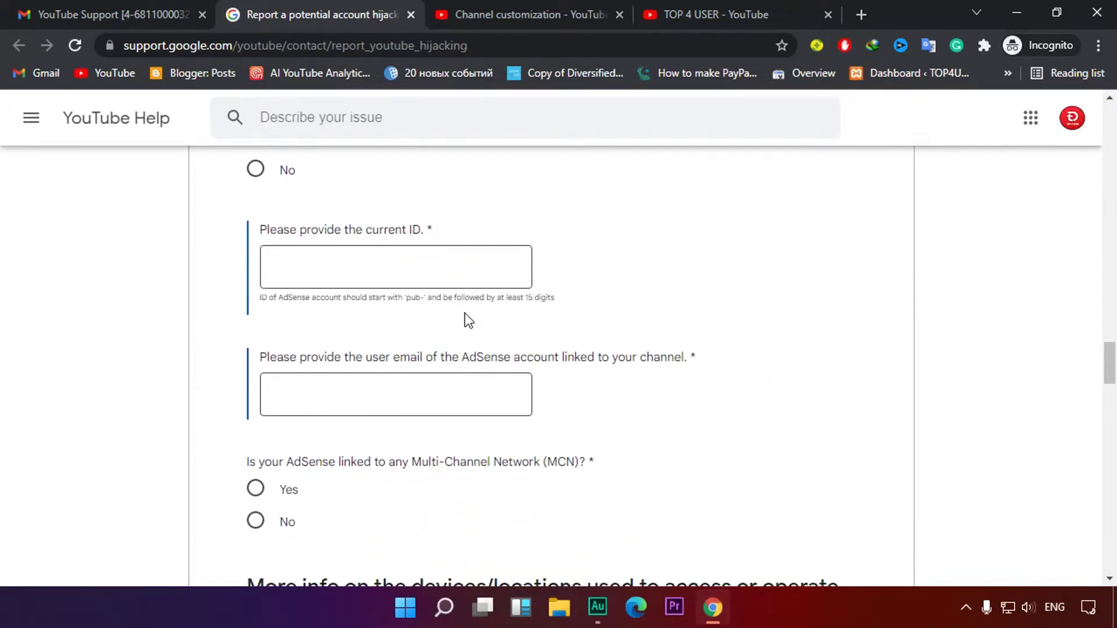
pyautogui.moveTo(355, 231); pyautogui.dragTo(445, 232)
pyautogui.click(504, 231)
pyautogui.moveTo(727, 595)
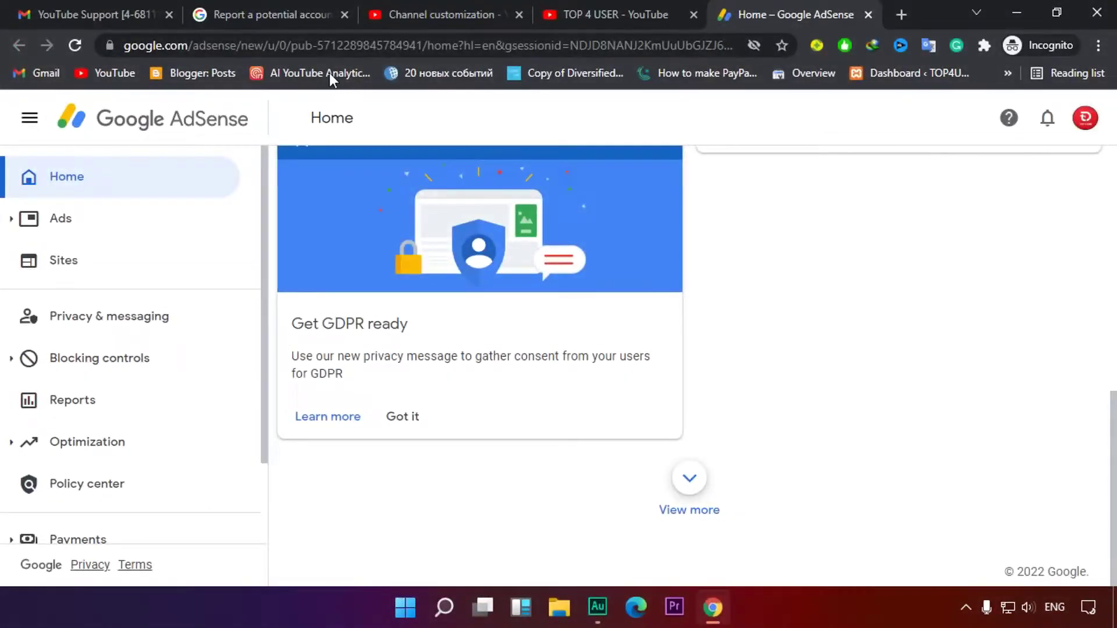
# Copy the pub- publisher ID from the AdSense home page URL
pyautogui.click(362, 48)
pyautogui.click(360, 45)
pyautogui.moveTo(360, 45); pyautogui.dragTo(490, 45)
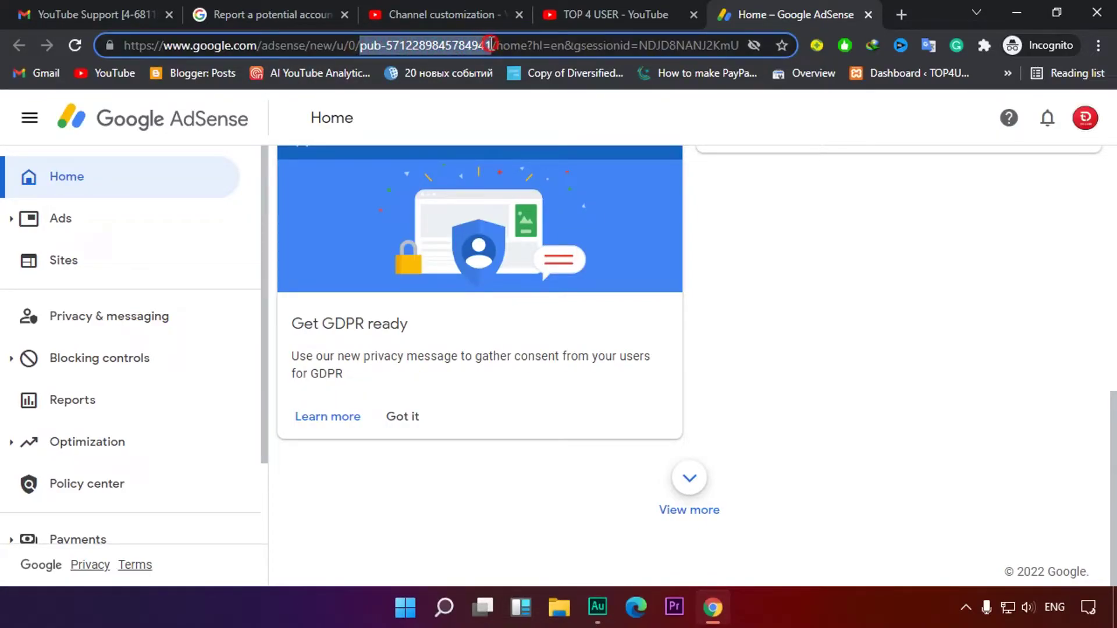
pyautogui.rightClick(411, 40)
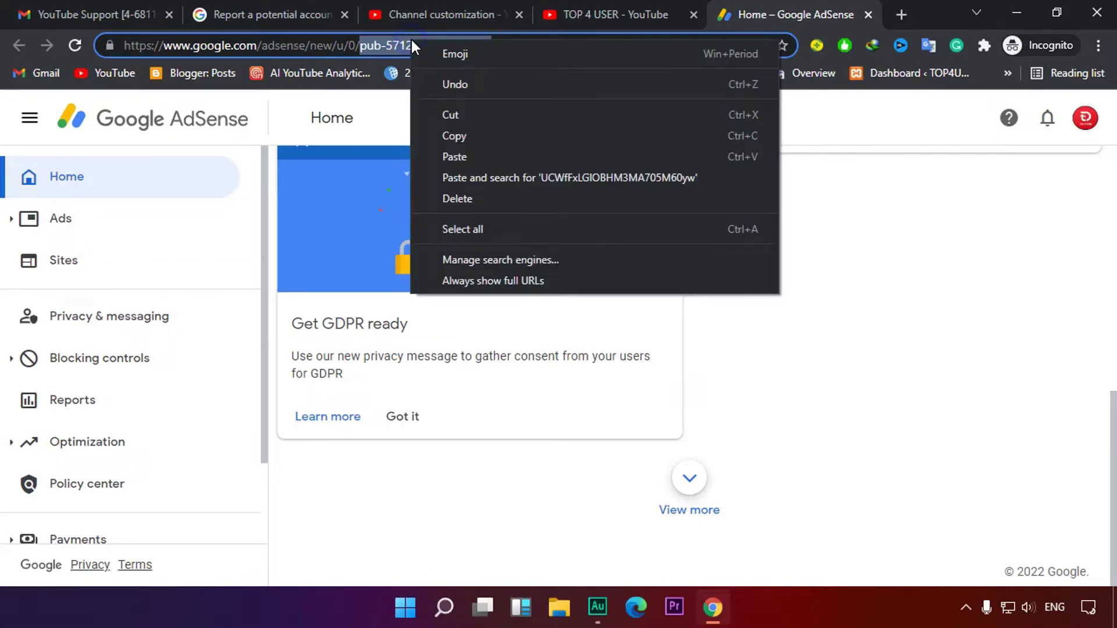
pyautogui.click(466, 134)
# Paste the copied publisher ID into the current AdSense ID field
pyautogui.click(288, 13)
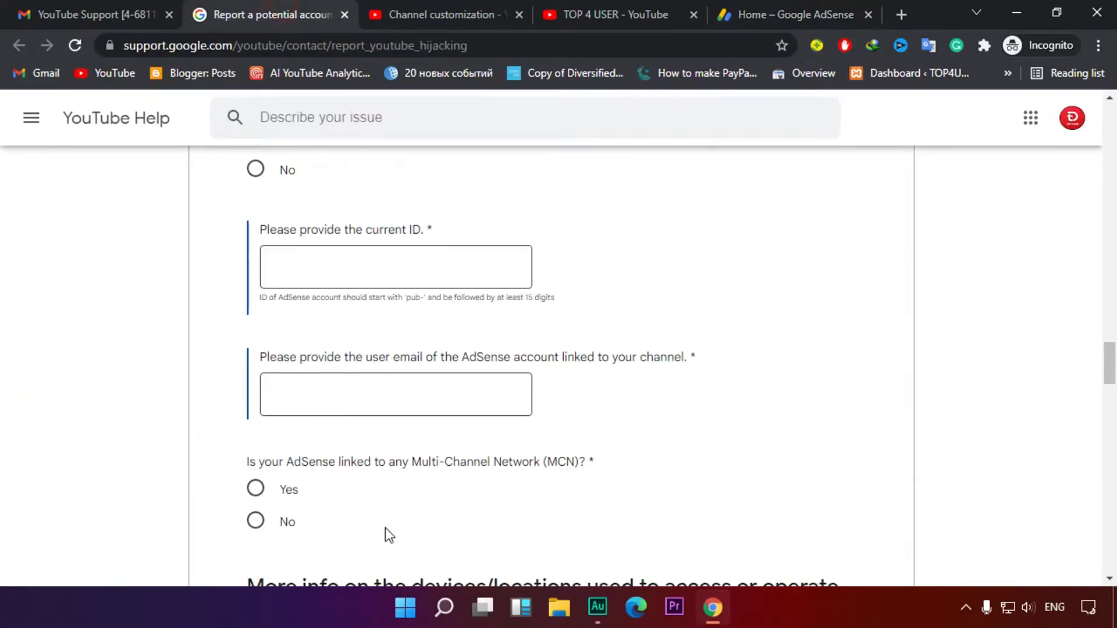
pyautogui.click(326, 267)
pyautogui.rightClick(325, 267)
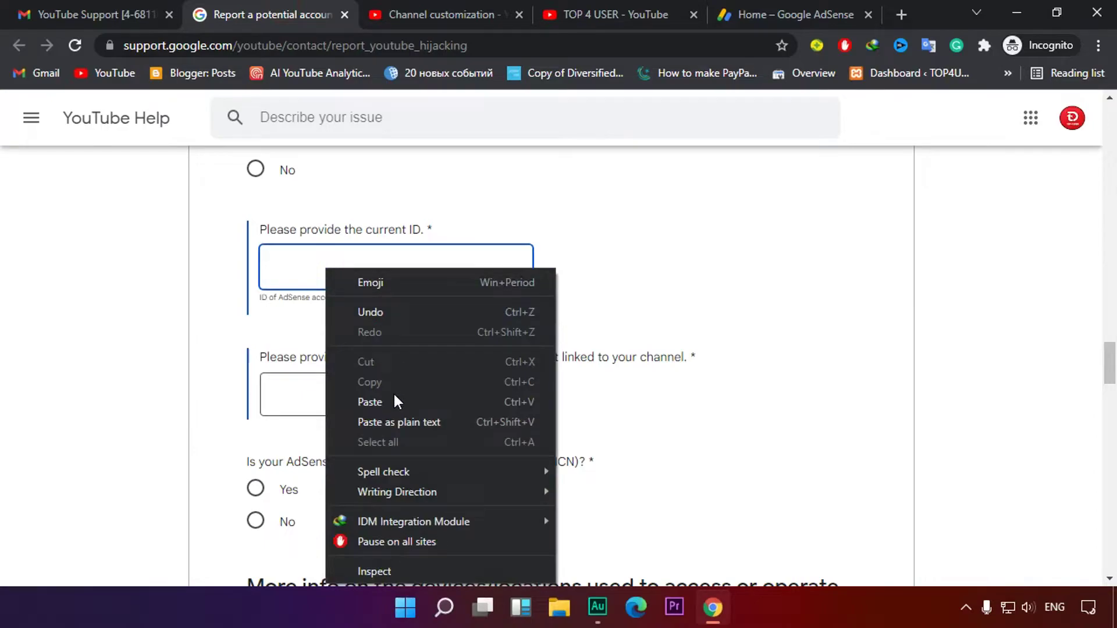
pyautogui.click(396, 402)
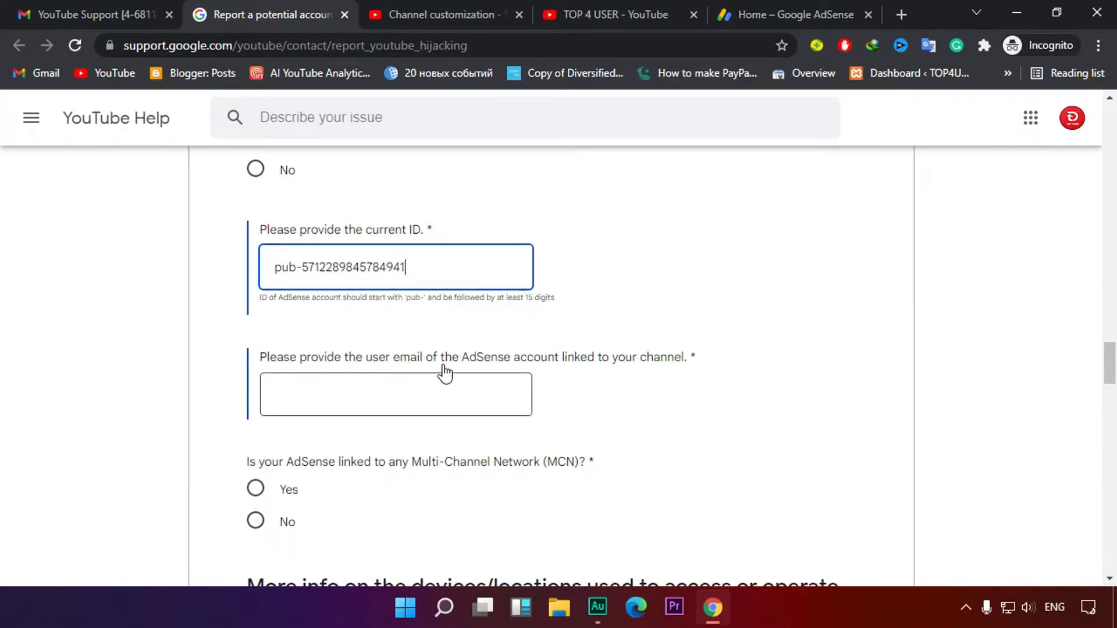
# Leave the linked AdSense email empty and scroll on to the MCN question
pyautogui.moveTo(588, 363); pyautogui.dragTo(656, 365)
pyautogui.click(708, 355)
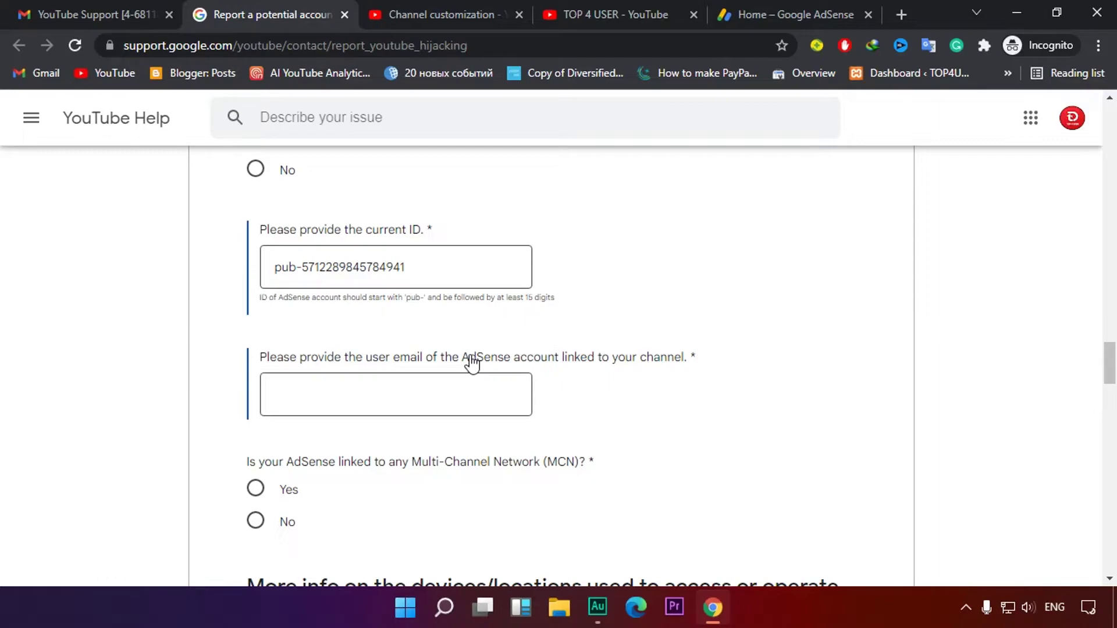
pyautogui.click(327, 401)
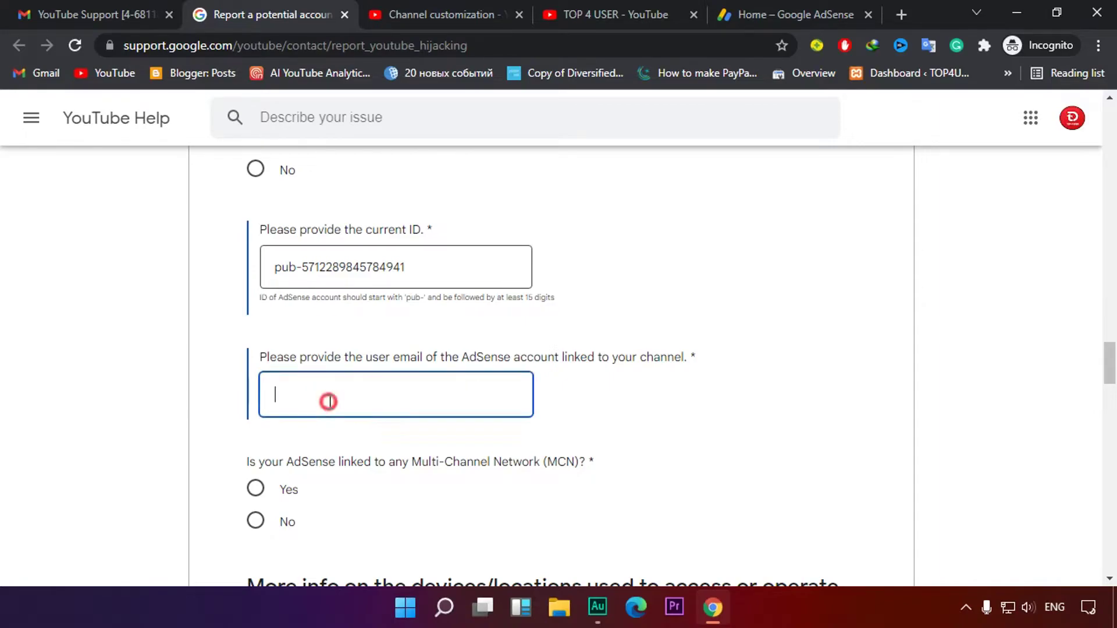
pyautogui.click(594, 407)
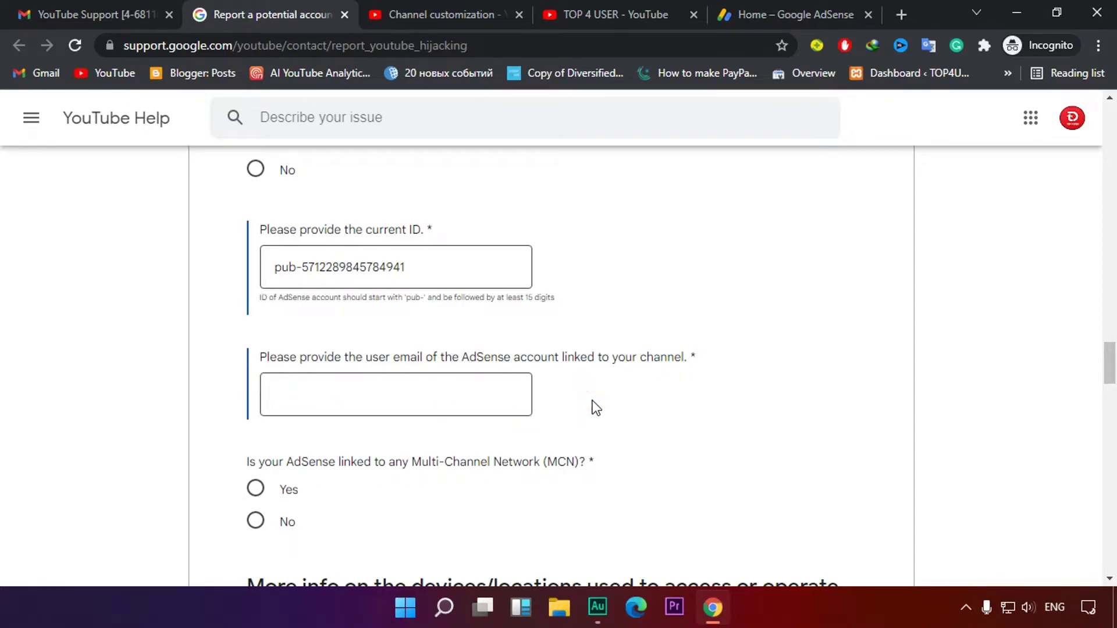
pyautogui.click(327, 403)
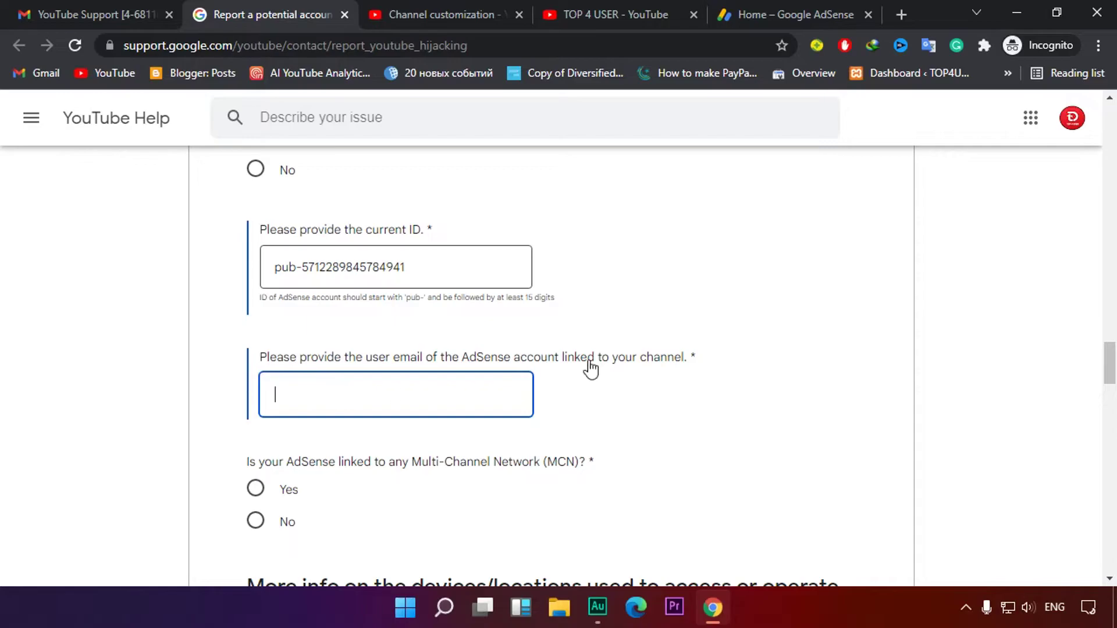
pyautogui.scroll(-3, 588, 366)
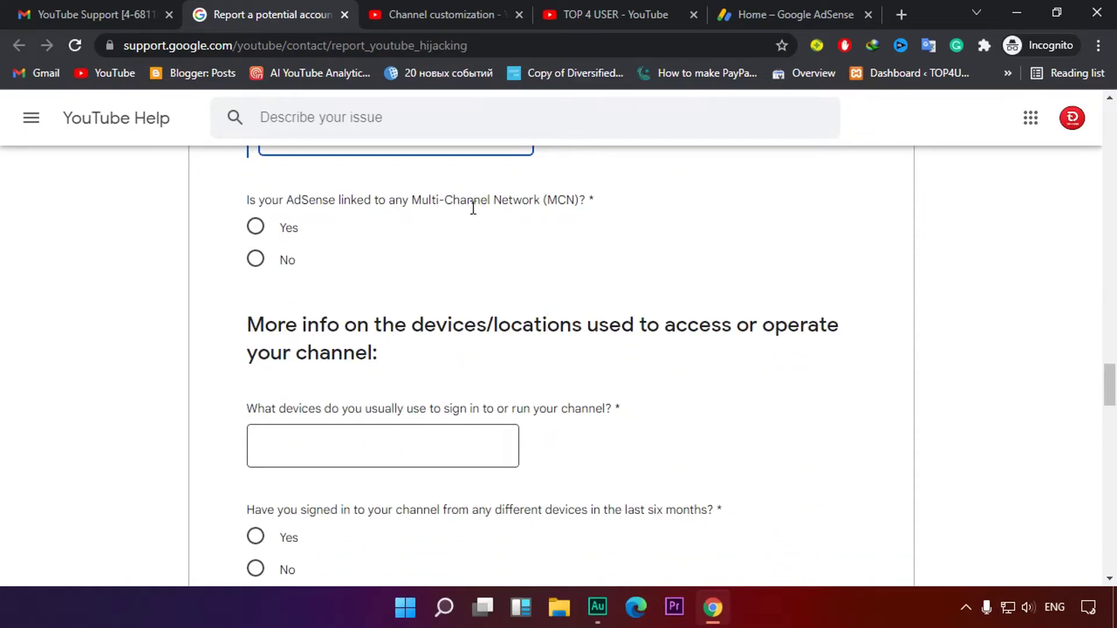
# Answer No to the MCN question
pyautogui.moveTo(547, 200); pyautogui.dragTo(606, 205)
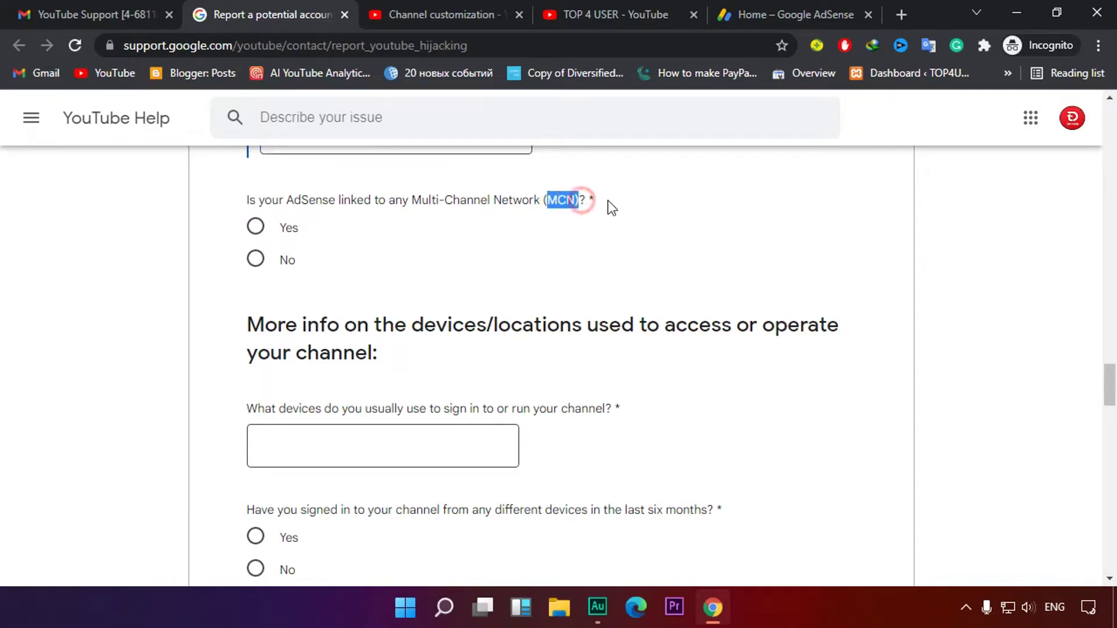
pyautogui.click(605, 204)
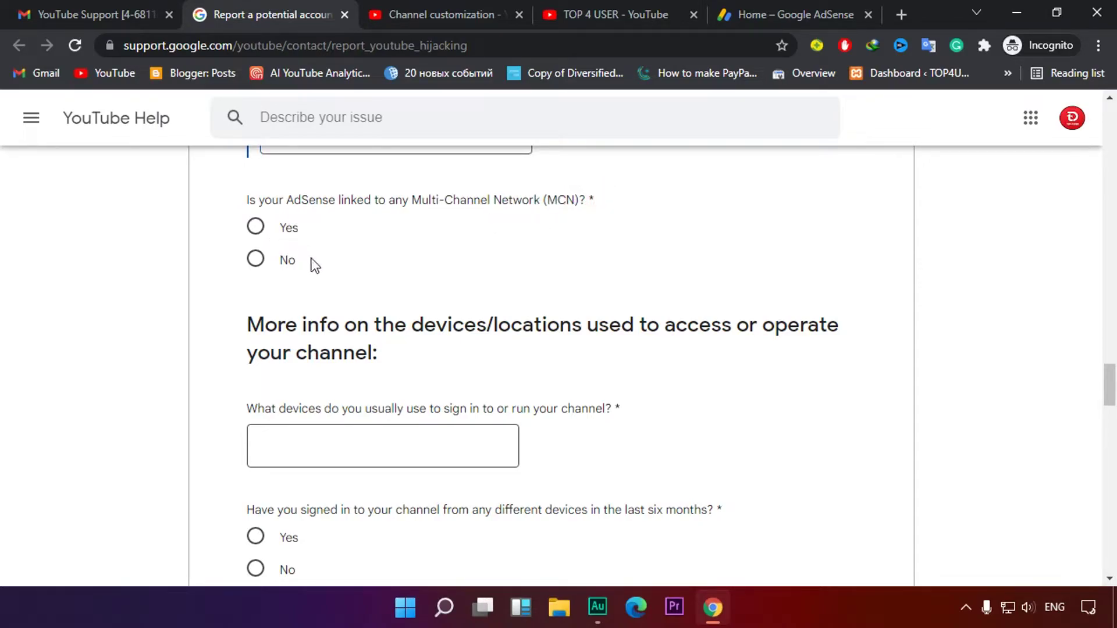
pyautogui.click(257, 261)
pyautogui.scroll(-3, 655, 250)
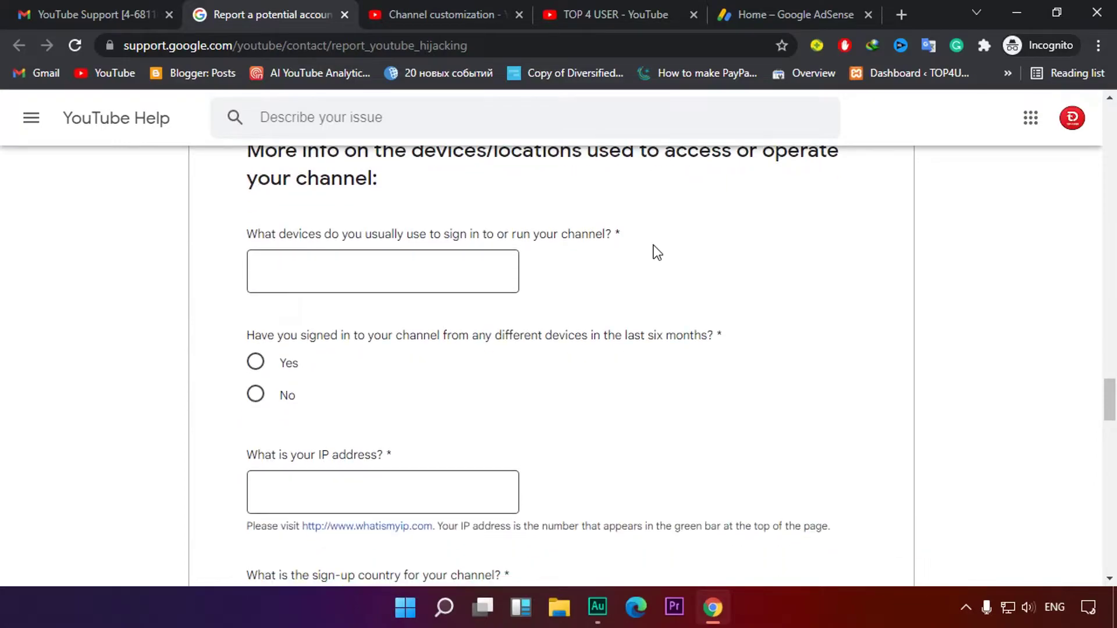
pyautogui.scroll(2, 656, 251)
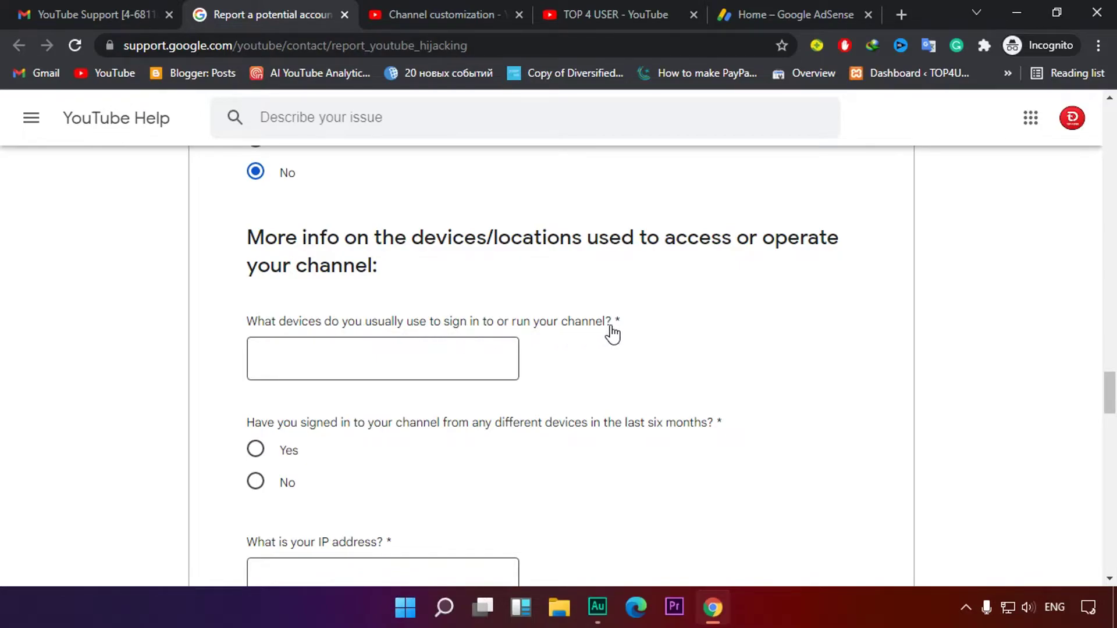
pyautogui.scroll(-2, 613, 333)
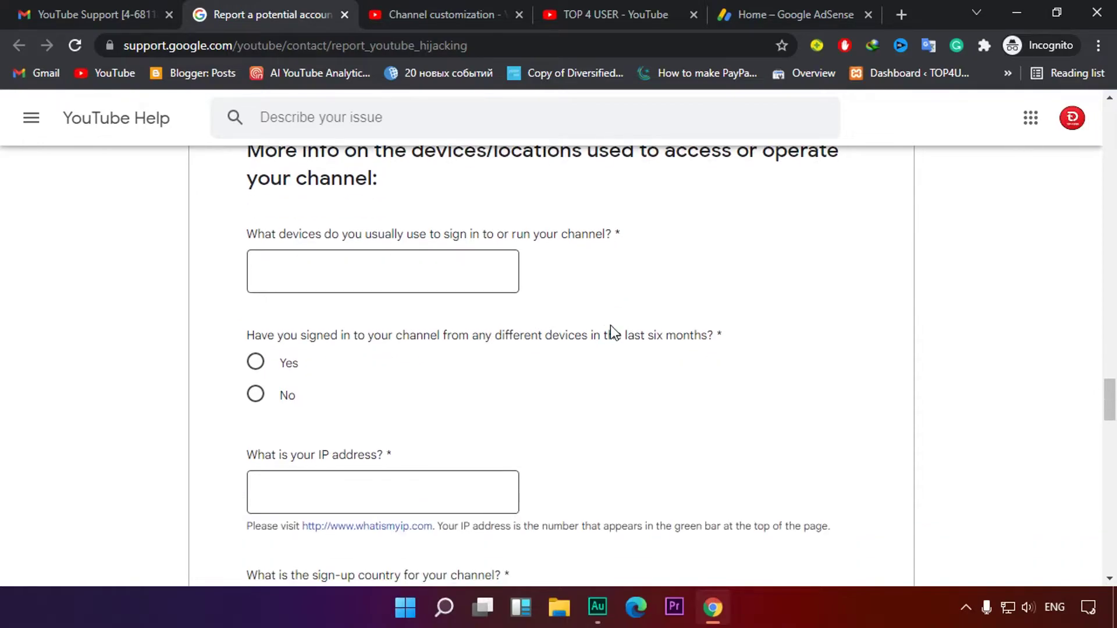
# Enter 'computer and mobile' as the devices usually used to sign in
pyautogui.click(315, 278)
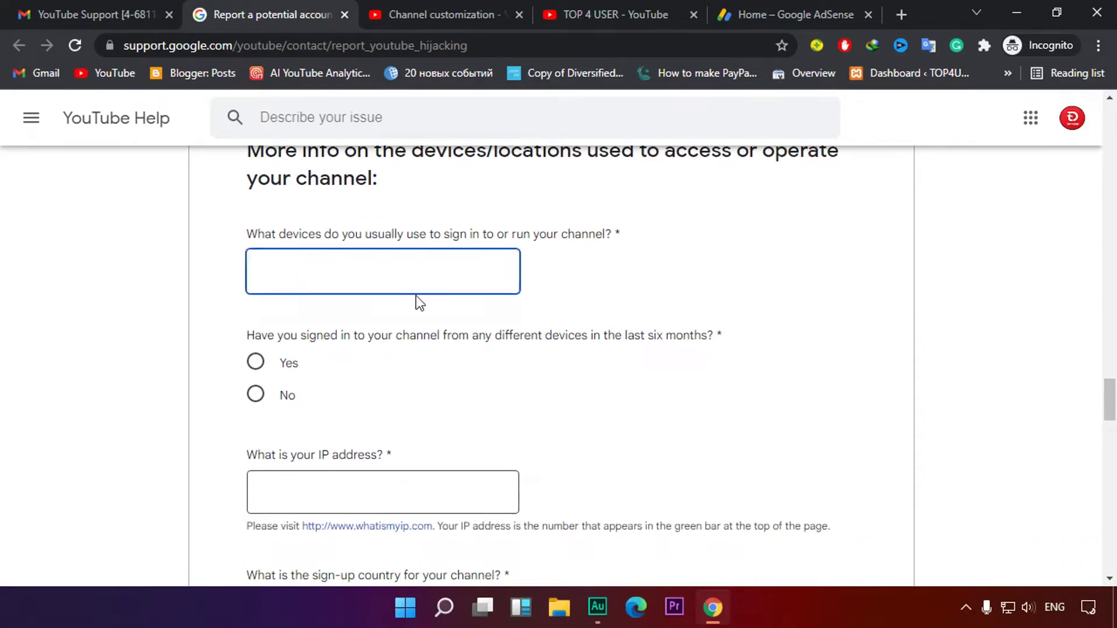
pyautogui.write('computer and mobile')
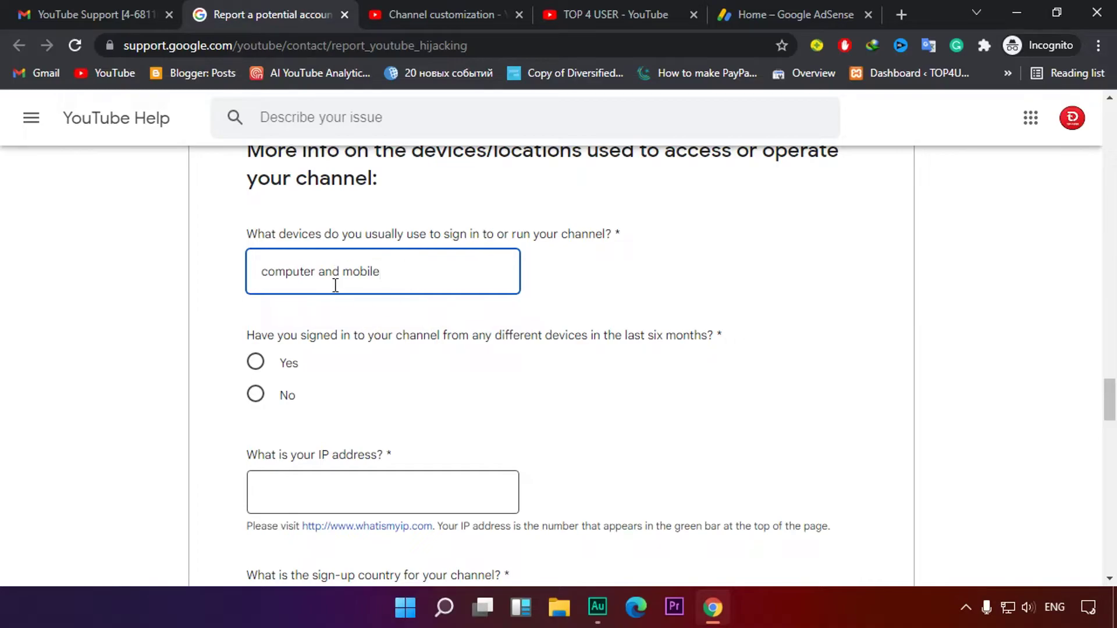
pyautogui.scroll(-1, 541, 304)
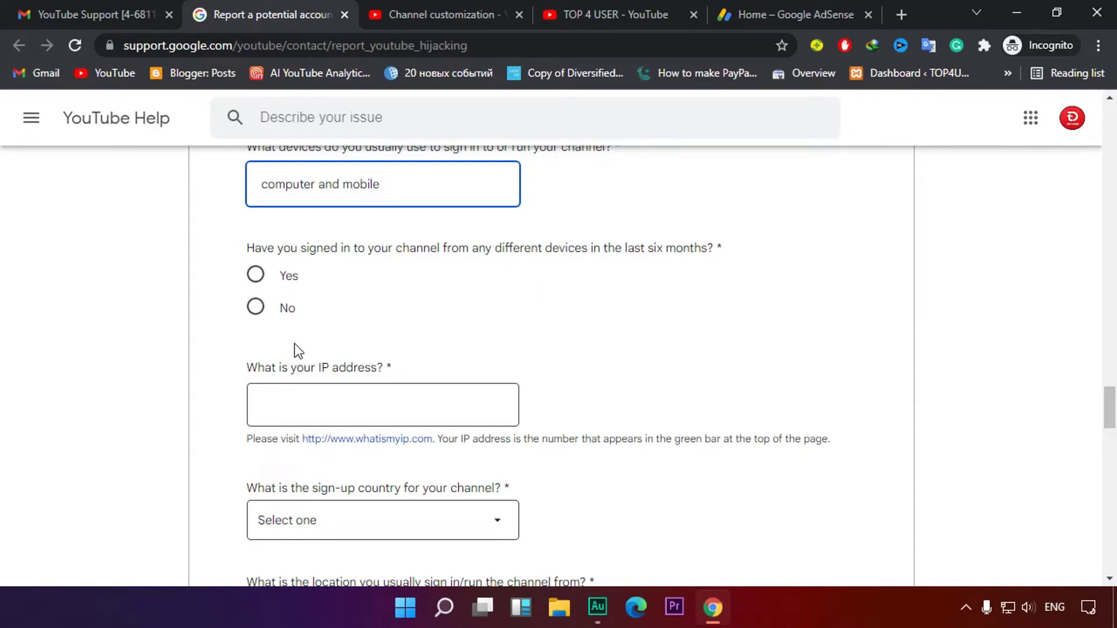
# Answer No to signing in from different devices in the past six months
pyautogui.click(256, 278)
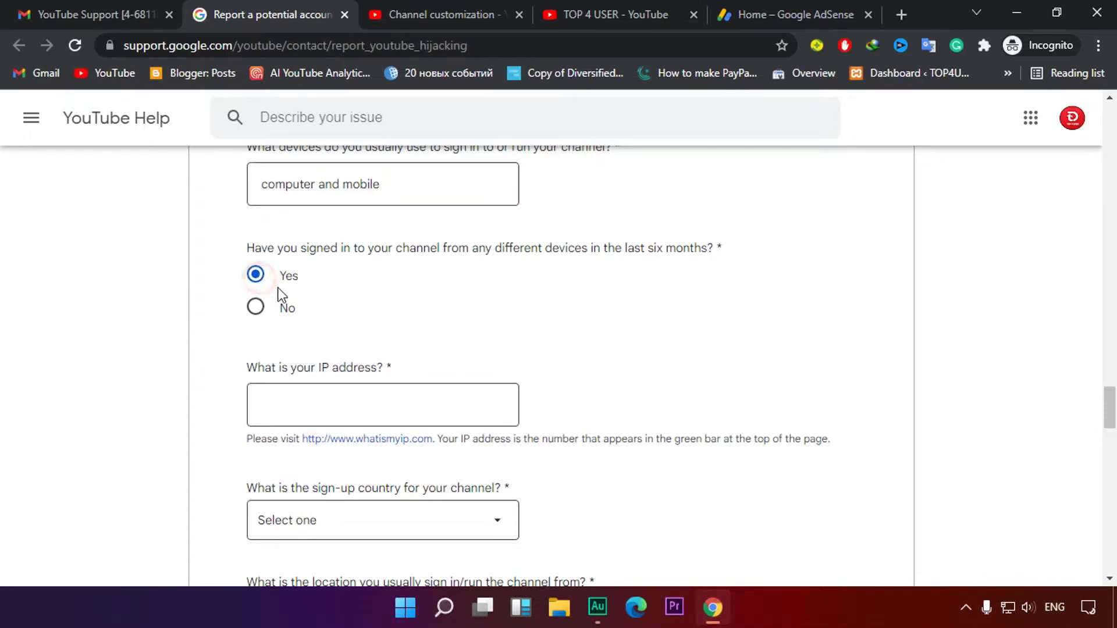
pyautogui.click(257, 314)
pyautogui.scroll(-1, 518, 309)
# Open the whatismyip.com link in a new tab and switch to it
pyautogui.moveTo(261, 291); pyautogui.dragTo(399, 282)
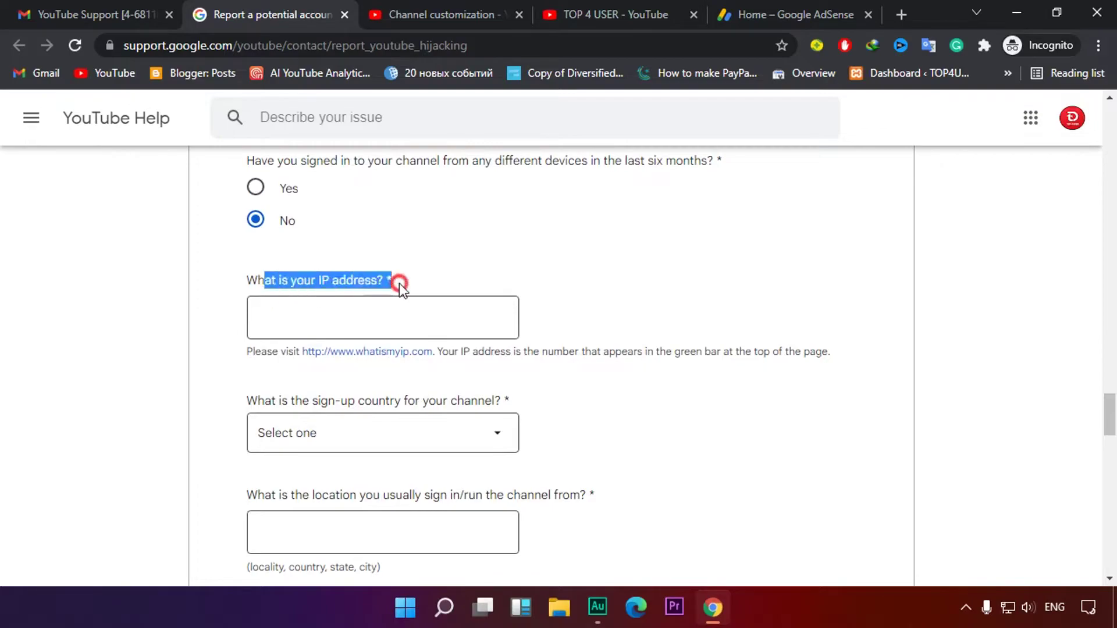
pyautogui.click(464, 277)
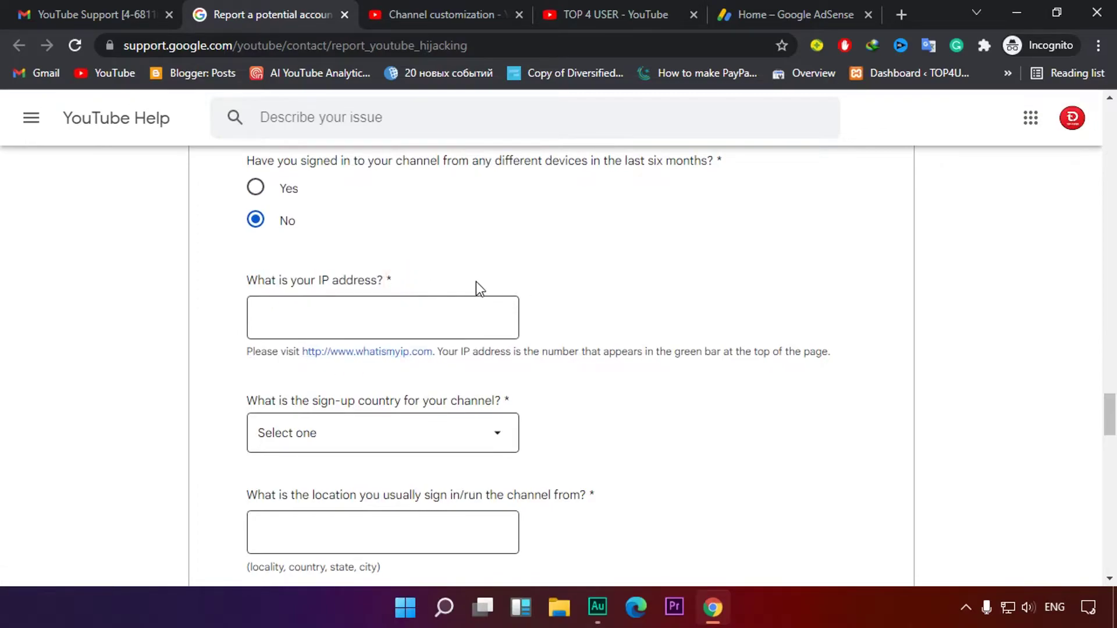
pyautogui.rightClick(377, 353)
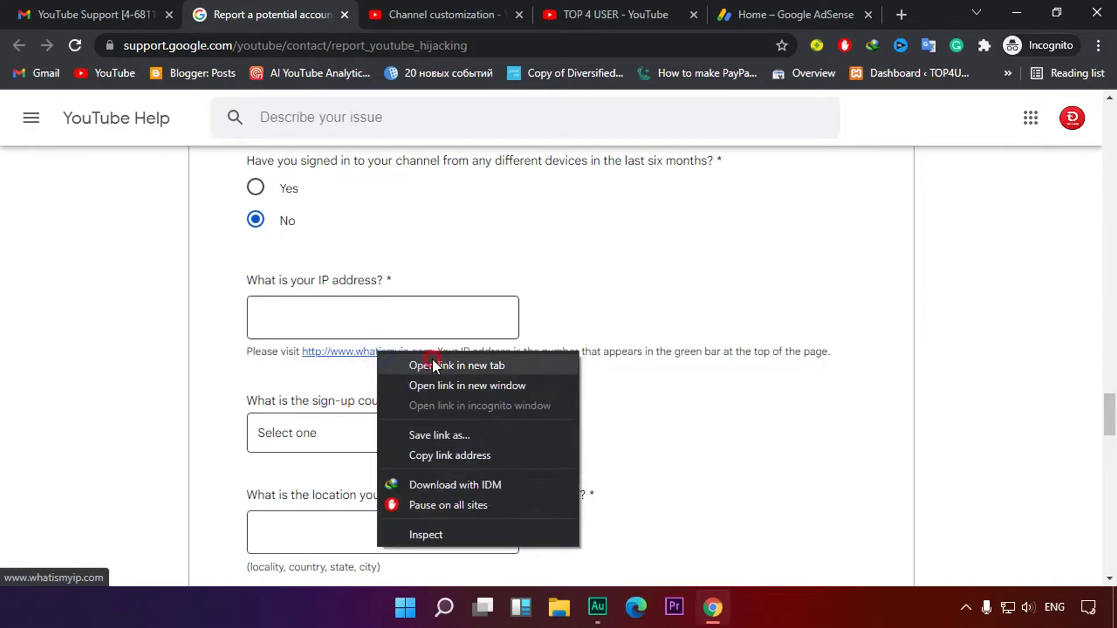
pyautogui.click(432, 358)
pyautogui.click(378, 11)
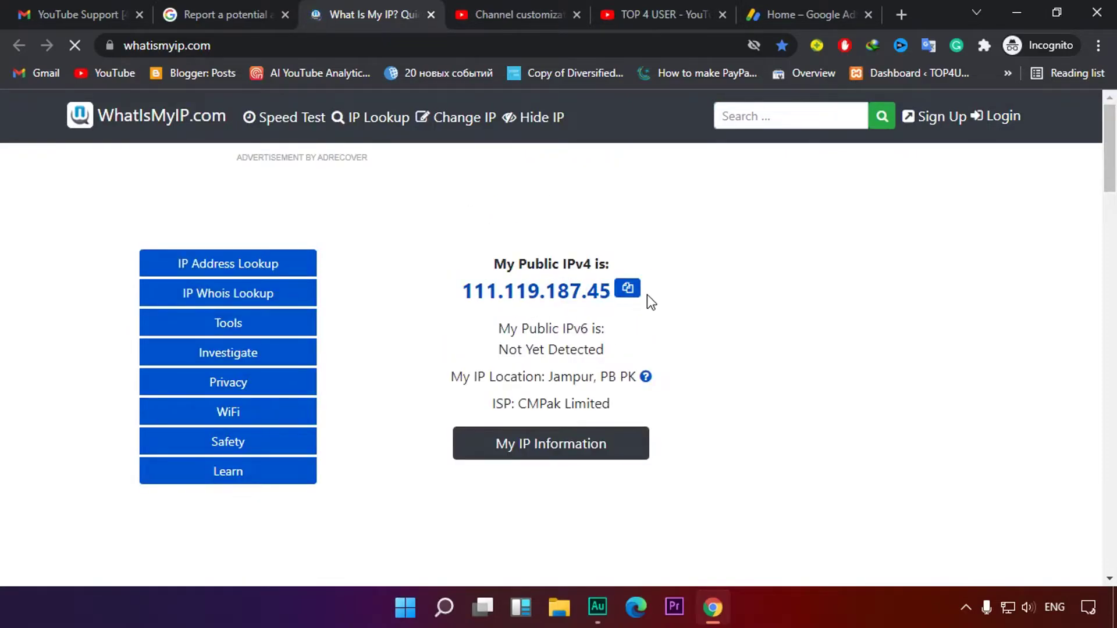
# Copy the public IPv4 from WhatIsMyIP.com and paste it into the form's IP address answer
pyautogui.click(628, 289)
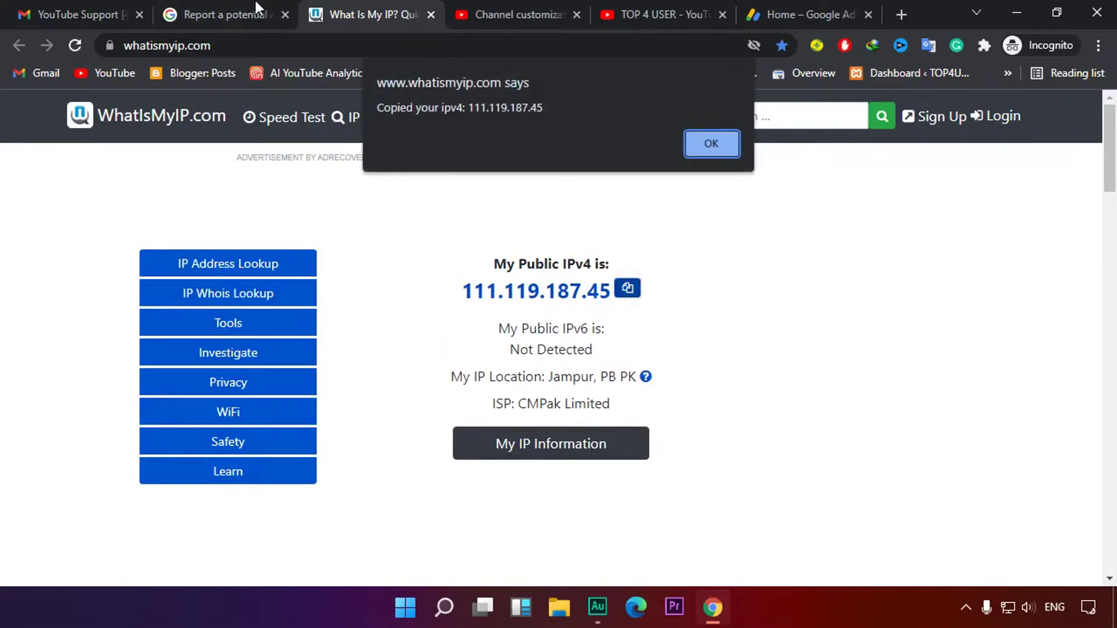
pyautogui.click(256, 4)
pyautogui.click(328, 314)
pyautogui.rightClick(328, 314)
pyautogui.click(391, 400)
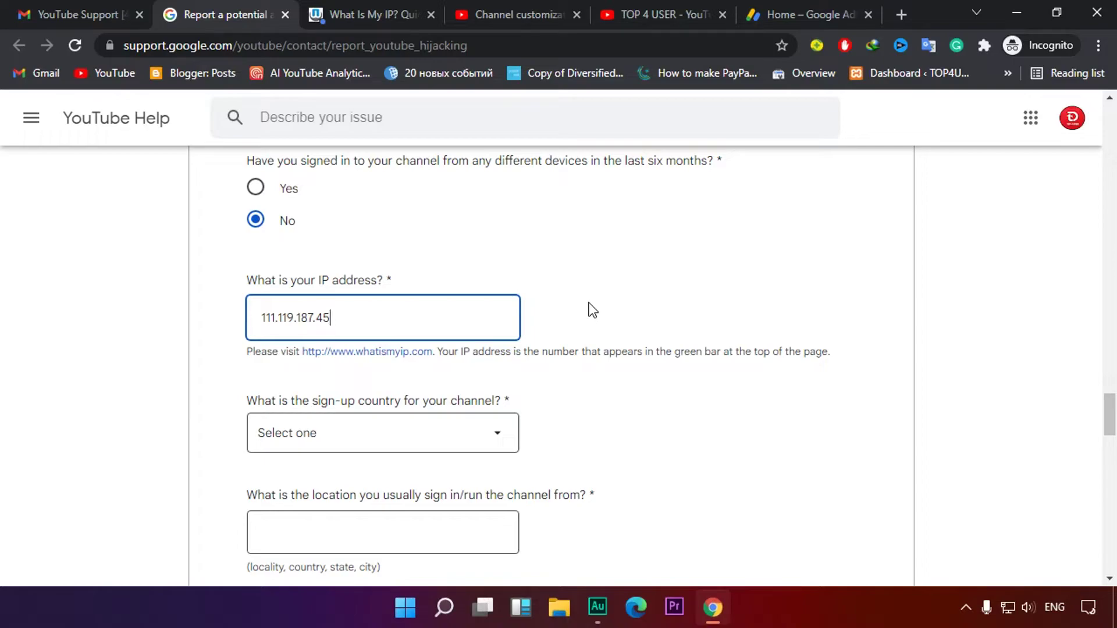
# Choose Pakistan from the channel's sign-up country dropdown
pyautogui.scroll(-1, 589, 303)
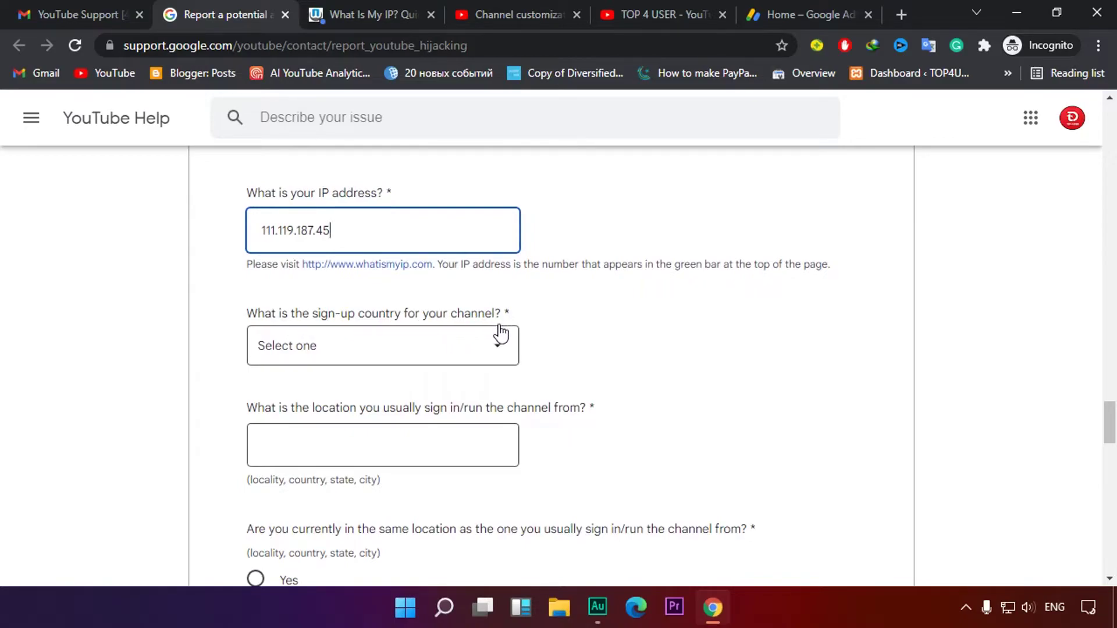
pyautogui.click(362, 344)
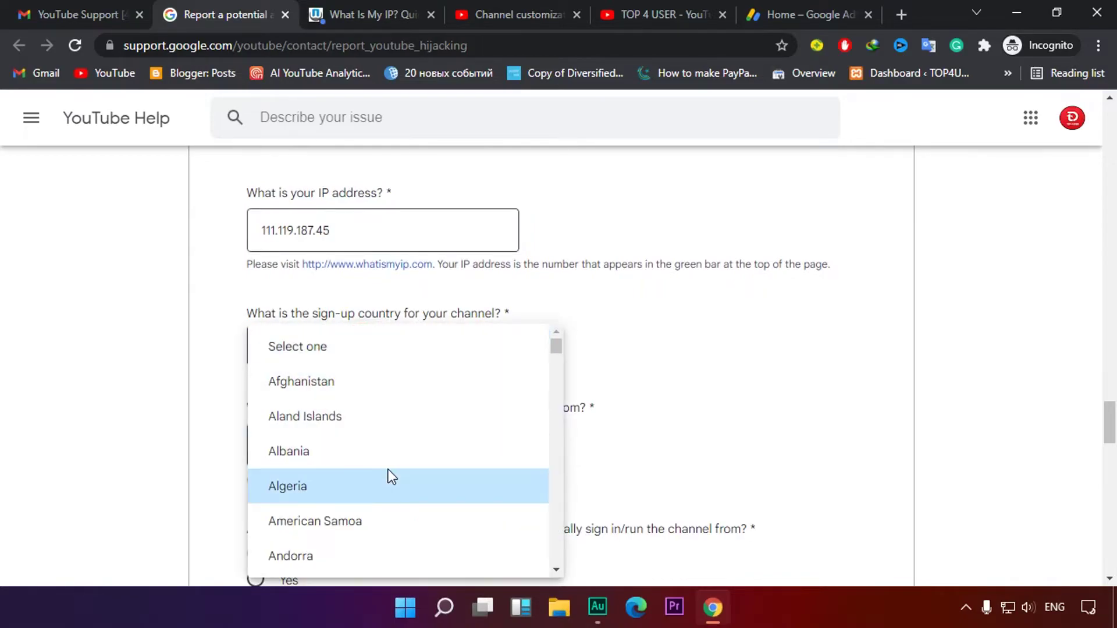
pyautogui.scroll(-20, 389, 475)
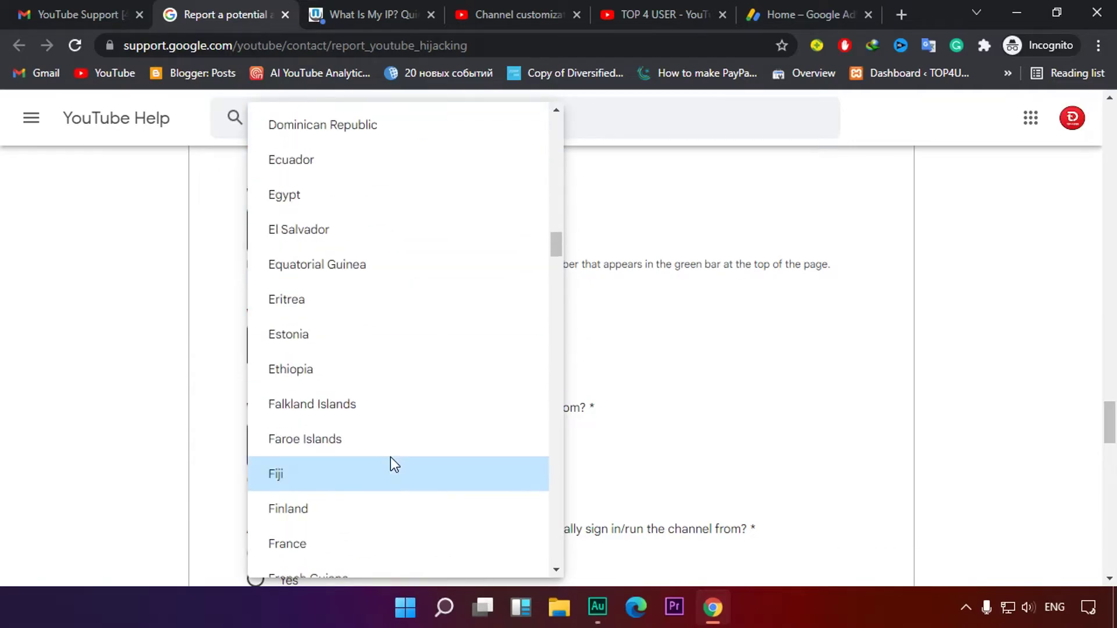
pyautogui.scroll(-20, 390, 456)
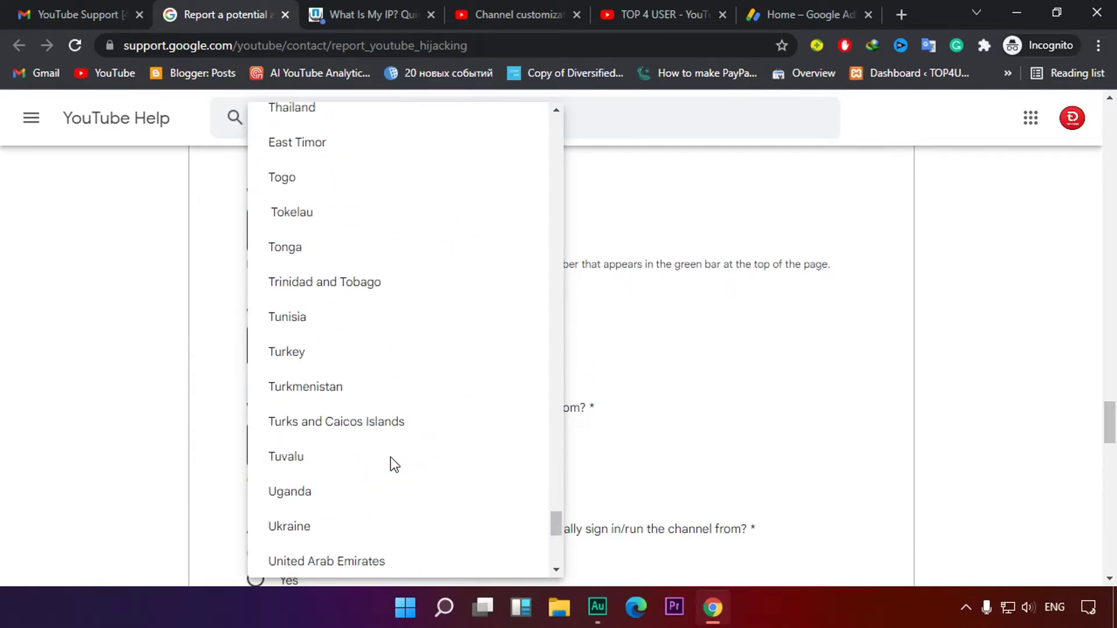
pyautogui.scroll(20, 390, 456)
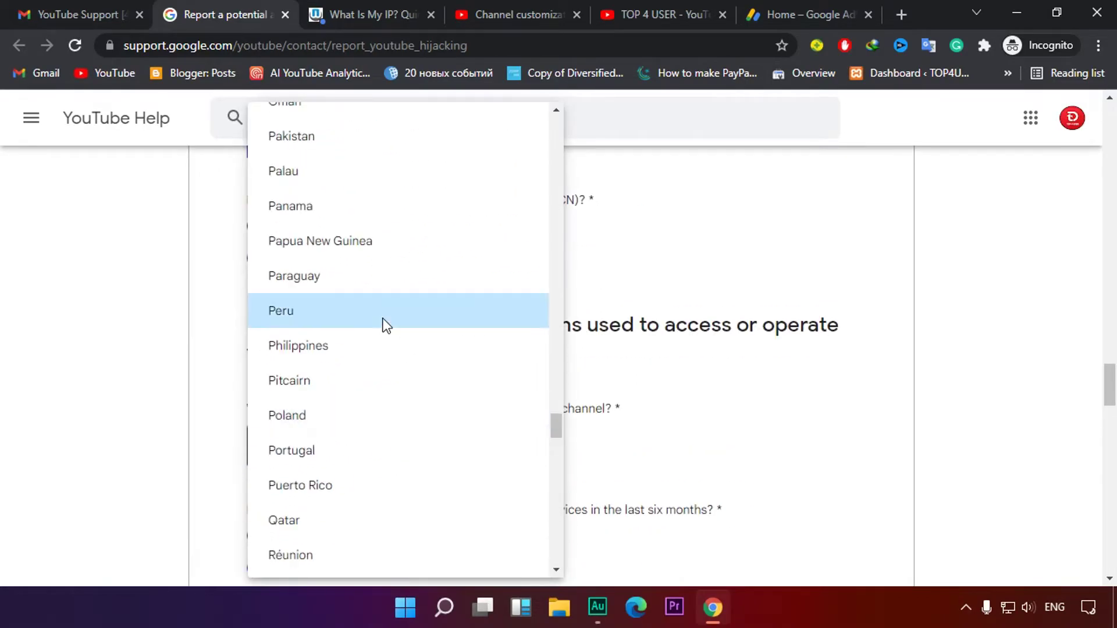
pyautogui.click(346, 224)
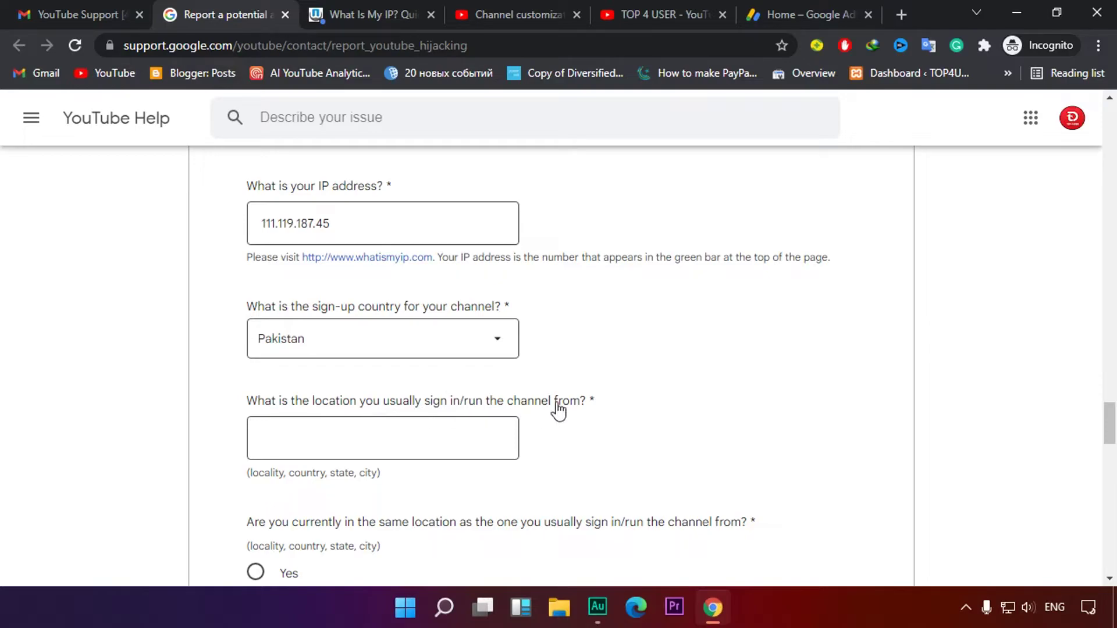
pyautogui.moveTo(453, 408); pyautogui.dragTo(554, 402)
# Enter 'Pakistan, Punjab, Chichawatni' as the usual sign-in location
pyautogui.click(591, 430)
pyautogui.scroll(-1, 443, 444)
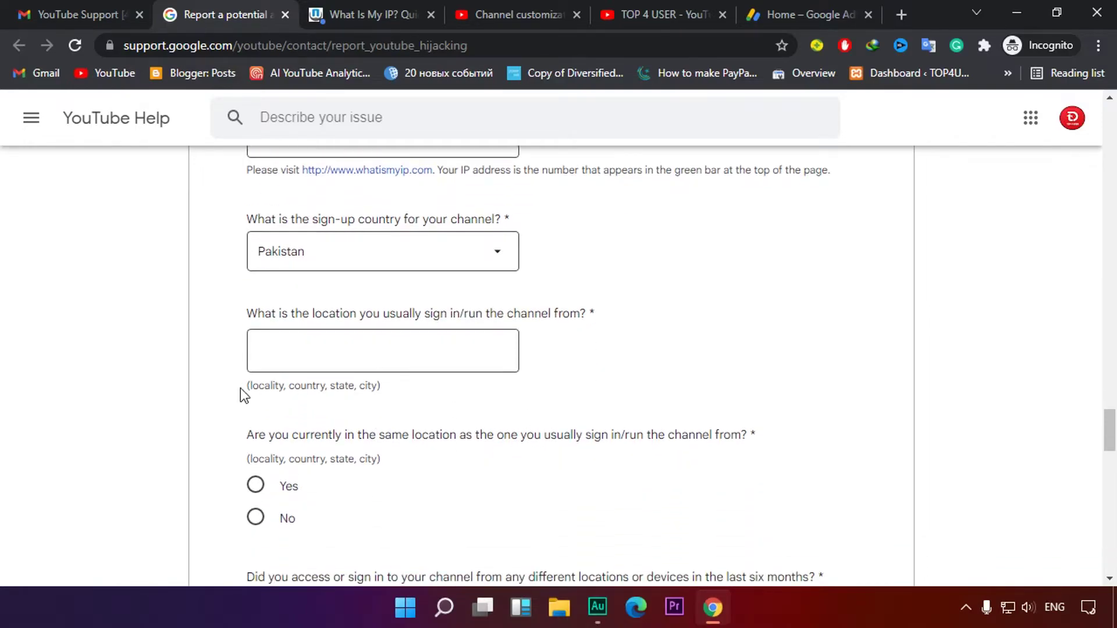
pyautogui.moveTo(257, 386); pyautogui.dragTo(353, 387)
pyautogui.click(353, 387)
pyautogui.moveTo(245, 389); pyautogui.dragTo(379, 388)
pyautogui.click(260, 403)
pyautogui.doubleClick(340, 386)
pyautogui.doubleClick(375, 386)
pyautogui.click(326, 336)
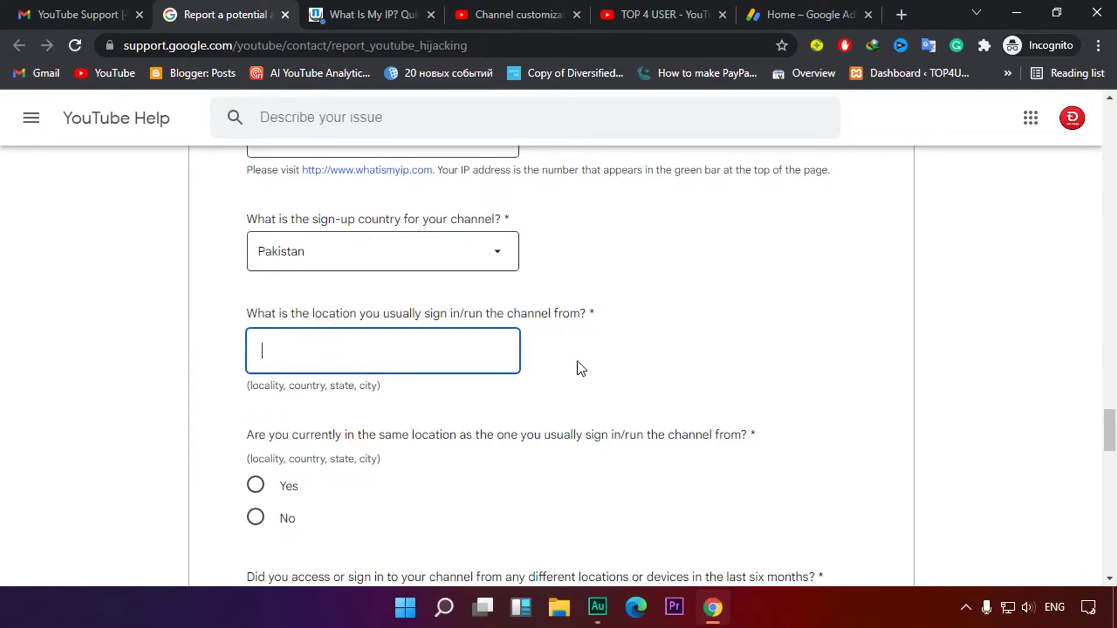
pyautogui.scroll(-1, 556, 357)
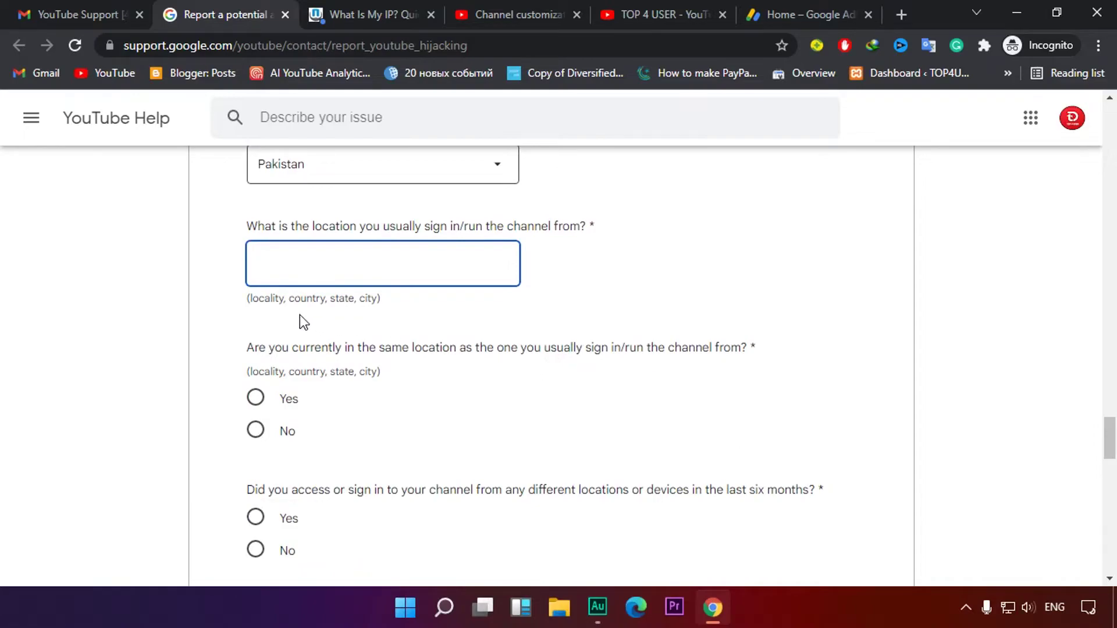
pyautogui.write('Pakistan, Punja')
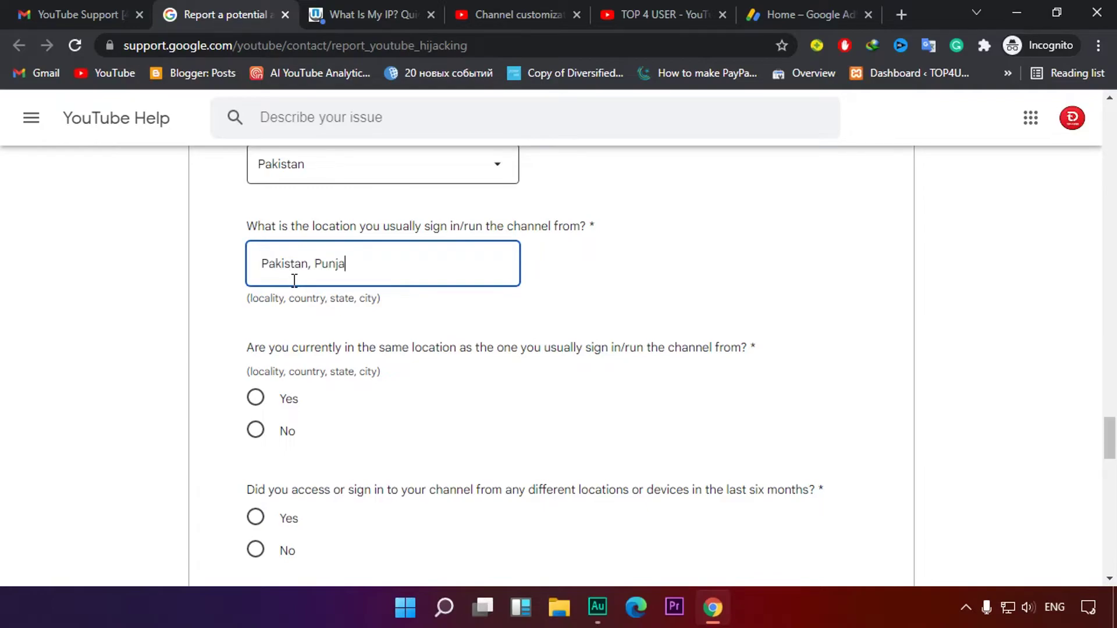
pyautogui.write('b, Chichawatni')
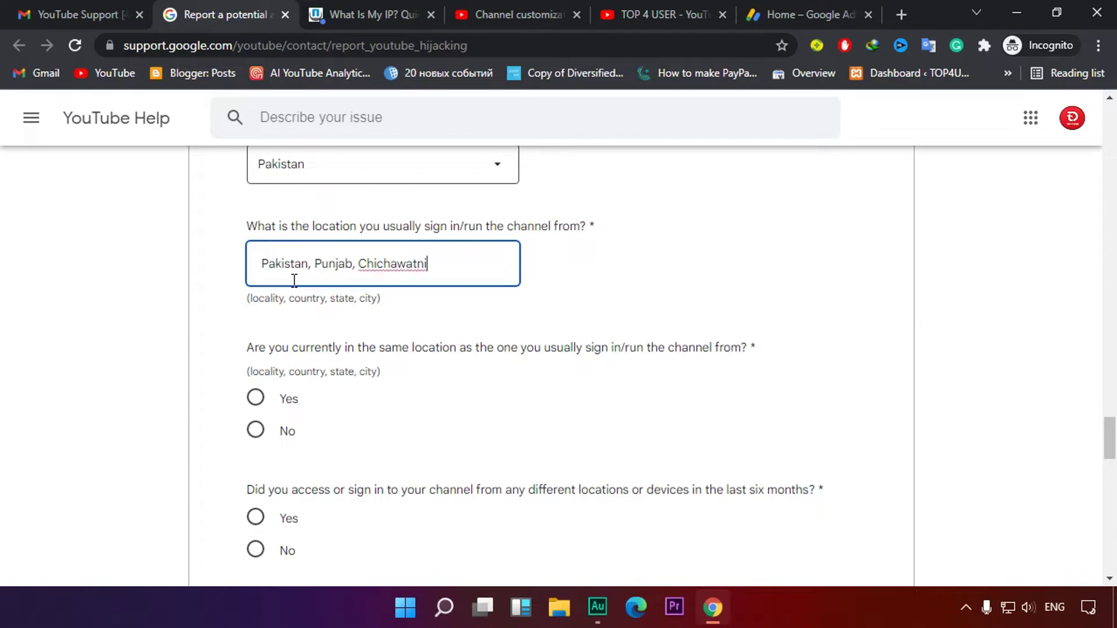
pyautogui.scroll(-1, 487, 330)
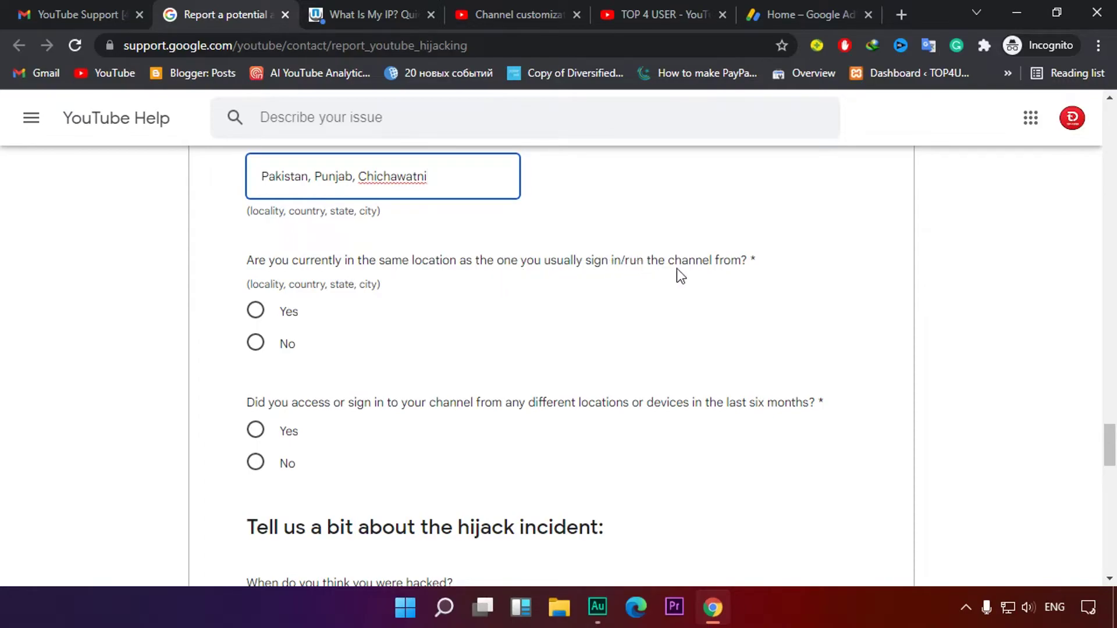
# Answer No to currently being at the usual sign-in location
pyautogui.moveTo(346, 261); pyautogui.dragTo(747, 261)
pyautogui.moveTo(260, 177); pyautogui.dragTo(668, 190)
pyautogui.click(669, 186)
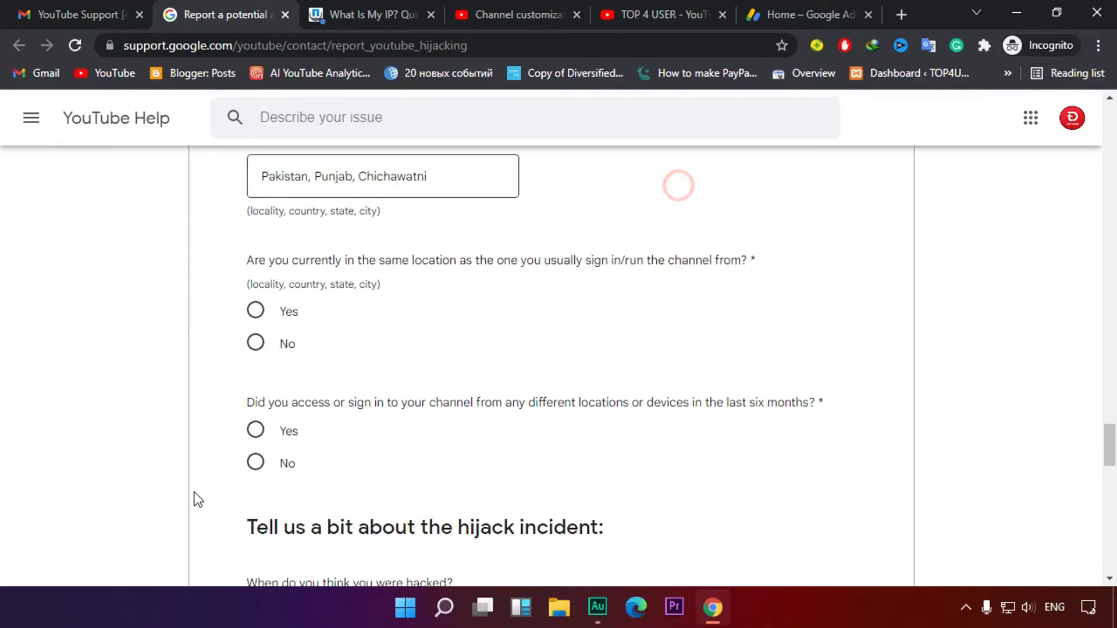
pyautogui.click(256, 310)
pyautogui.click(259, 349)
pyautogui.scroll(-4, 410, 350)
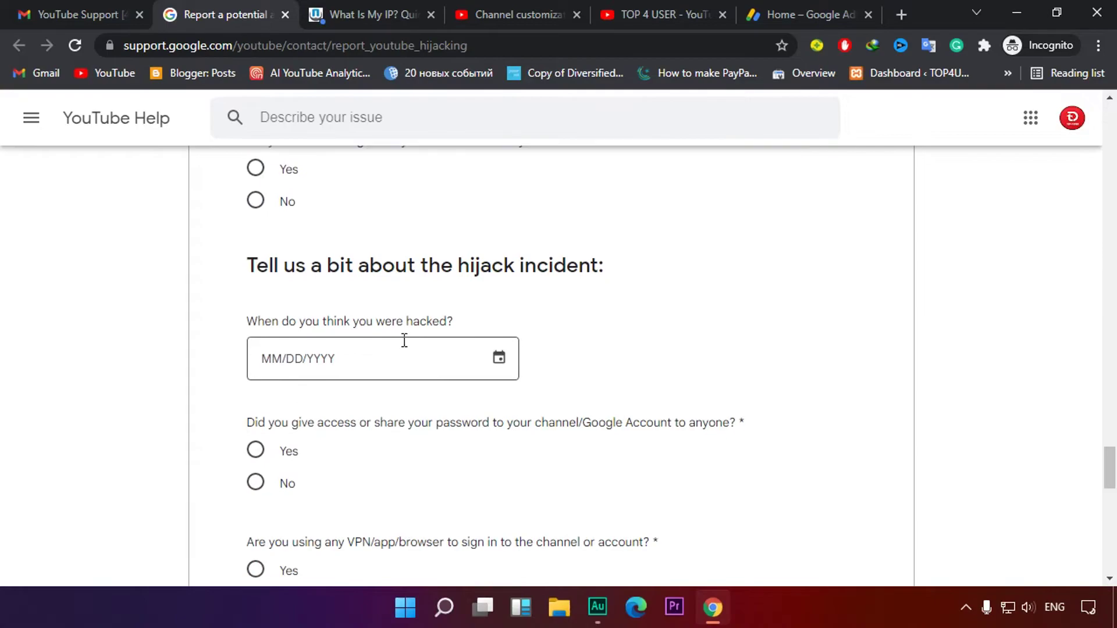
pyautogui.scroll(1, 337, 254)
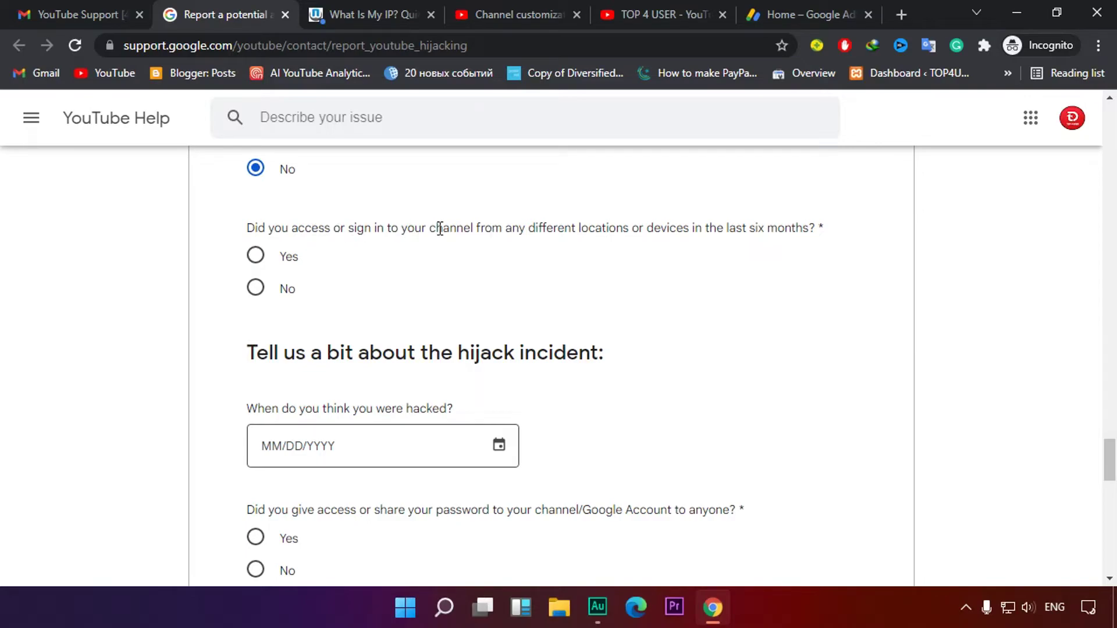
# Answer No to signing in from other locations or devices
pyautogui.click(256, 259)
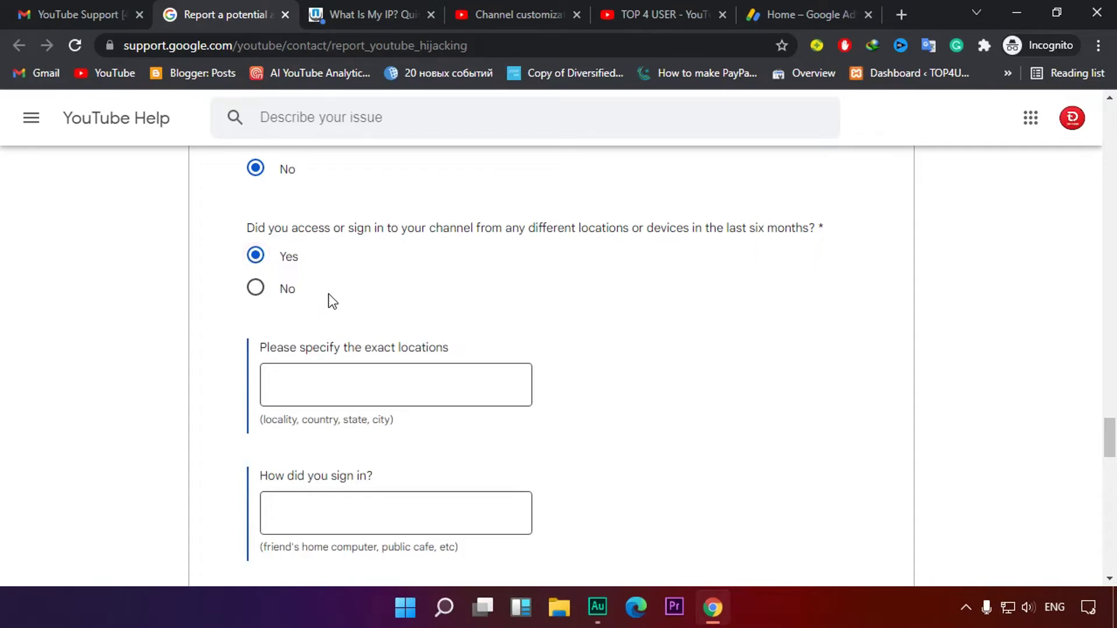
pyautogui.click(256, 289)
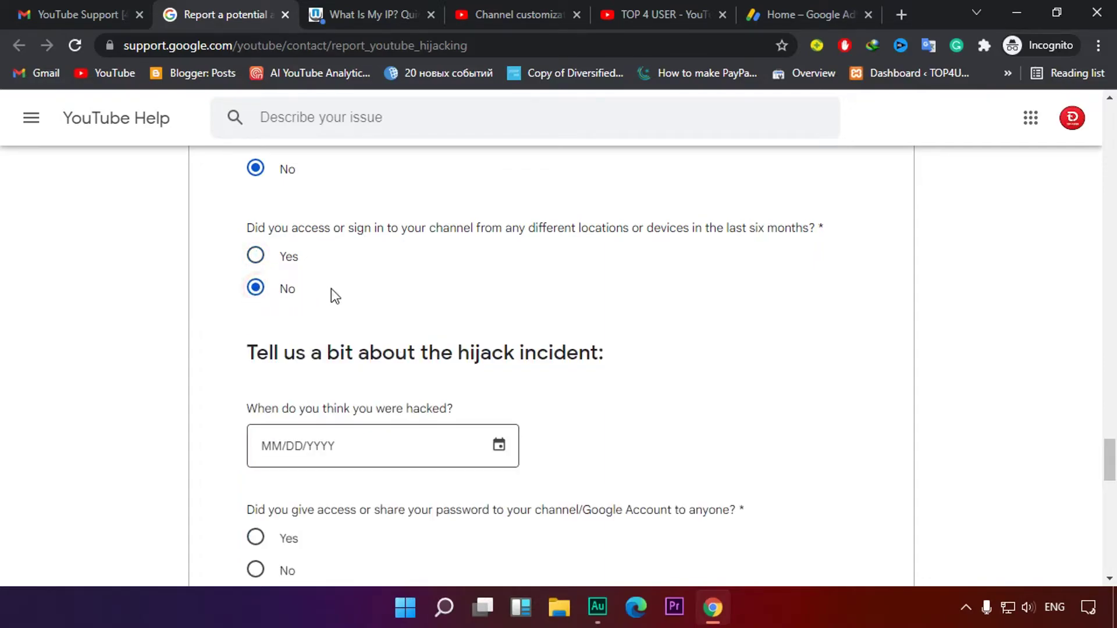
pyautogui.scroll(-2, 349, 291)
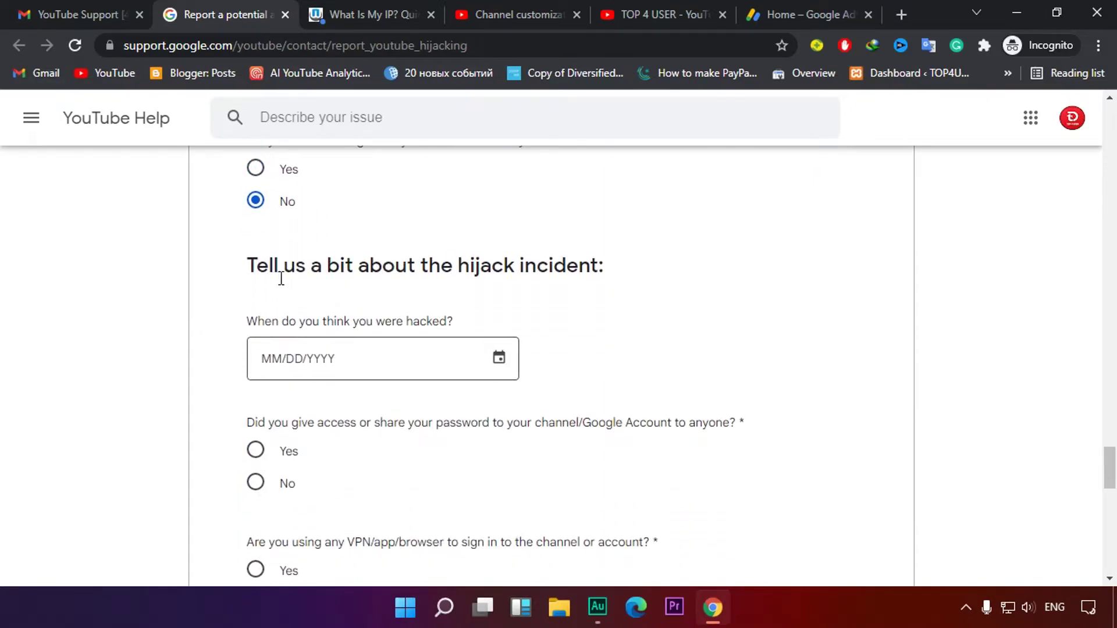
pyautogui.scroll(-2, 569, 285)
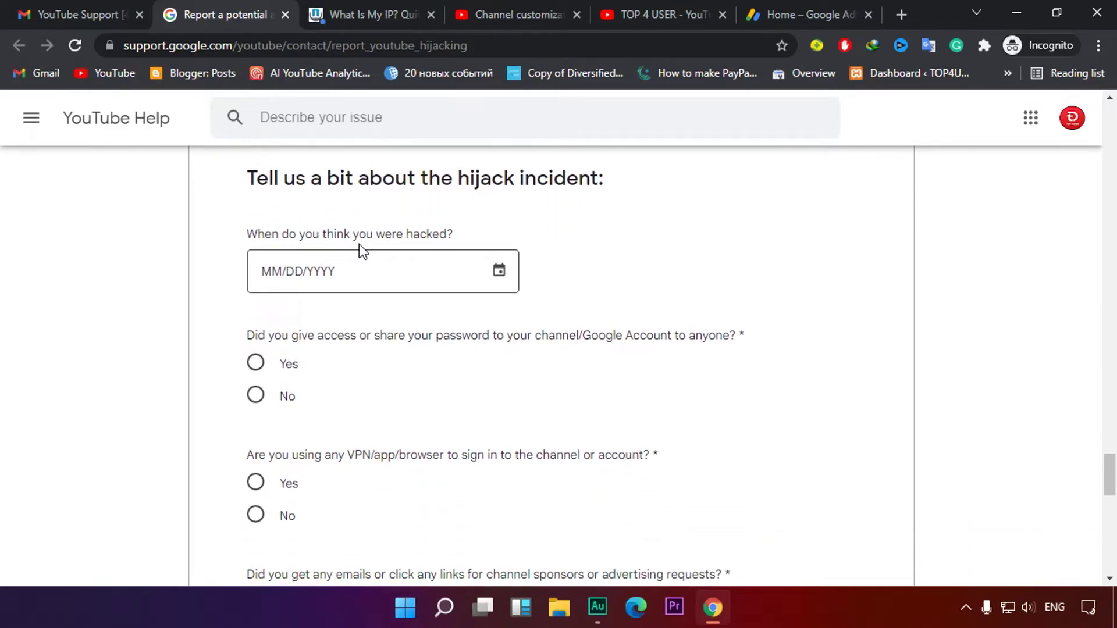
# Open the hack-date calendar and close it without choosing a date
pyautogui.moveTo(406, 235); pyautogui.dragTo(490, 235)
pyautogui.click(490, 235)
pyautogui.click(504, 271)
pyautogui.click(602, 234)
# Answer No to having shared the account password
pyautogui.scroll(-3, 711, 343)
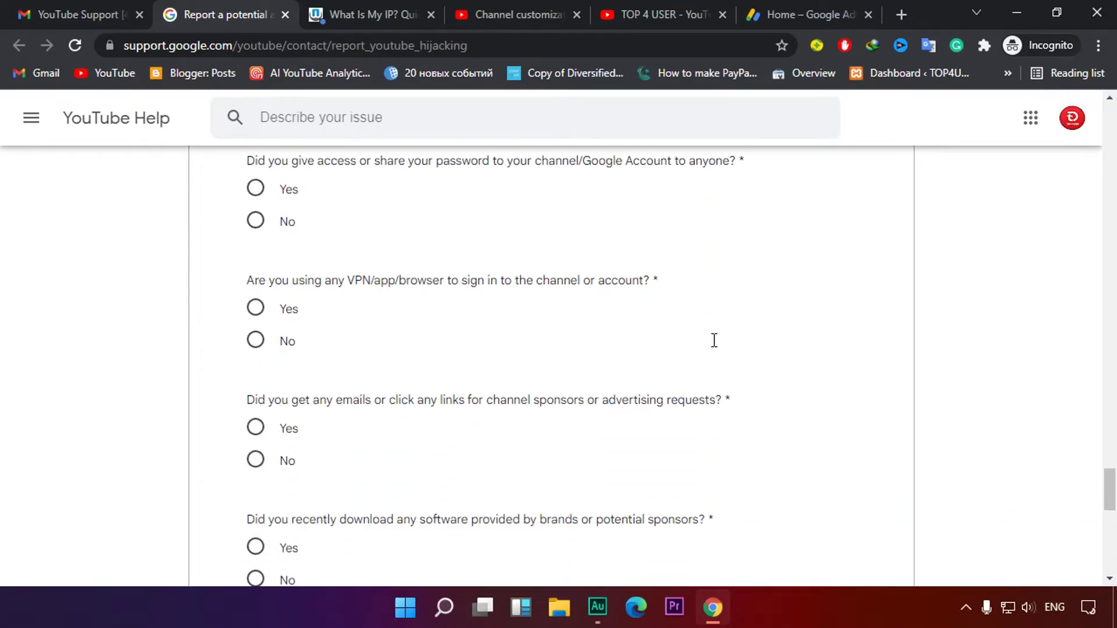
pyautogui.scroll(1, 706, 347)
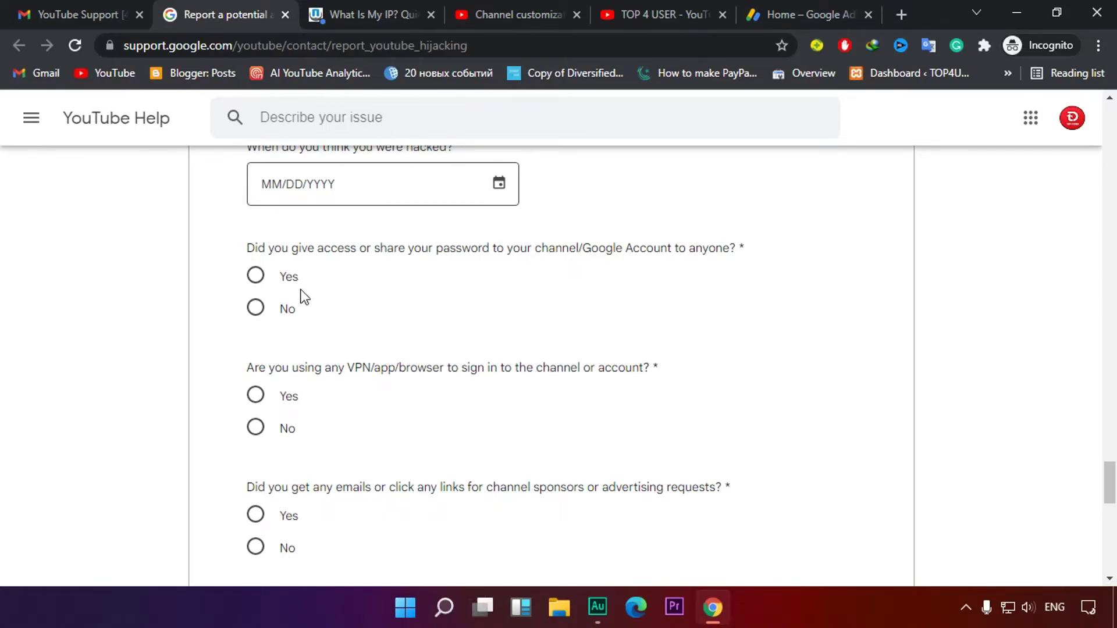
pyautogui.click(260, 283)
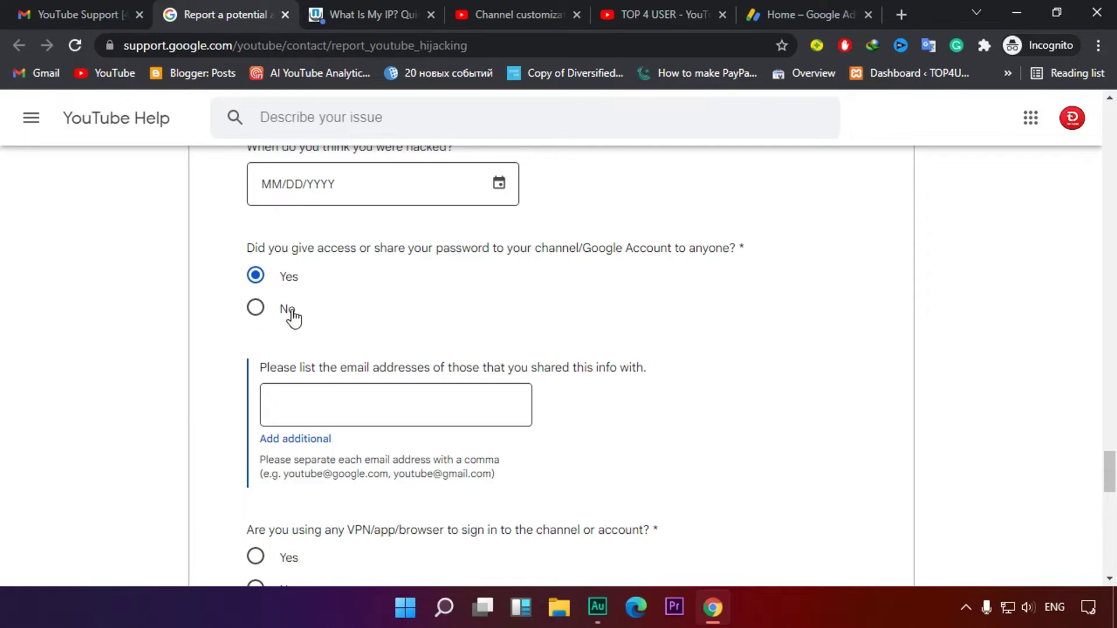
pyautogui.click(256, 308)
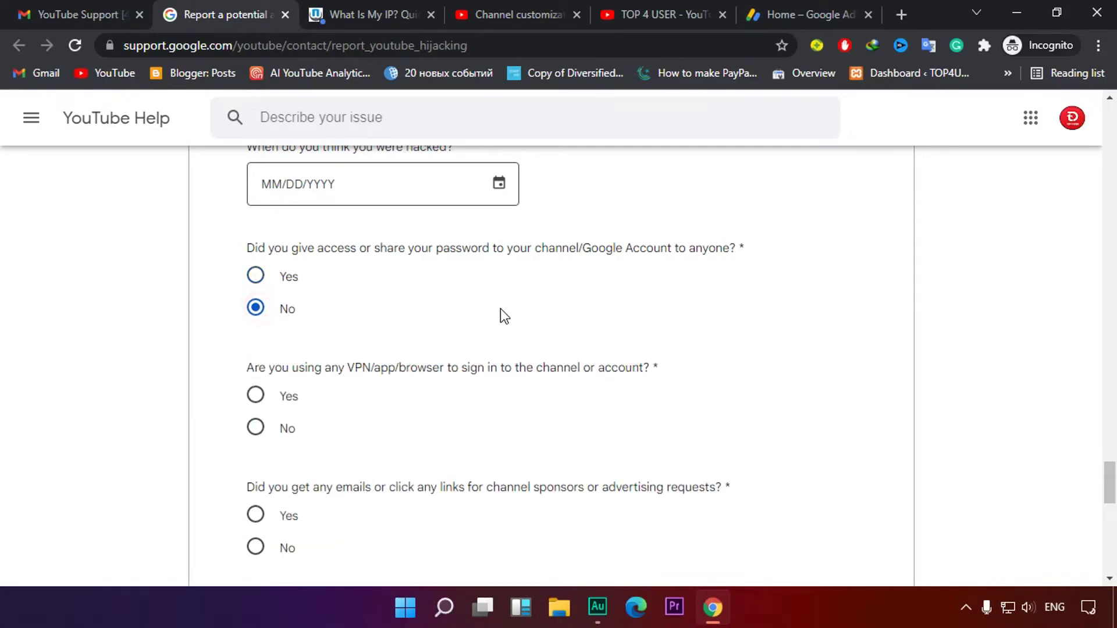
# Answer No to using a VPN
pyautogui.scroll(-2, 407, 314)
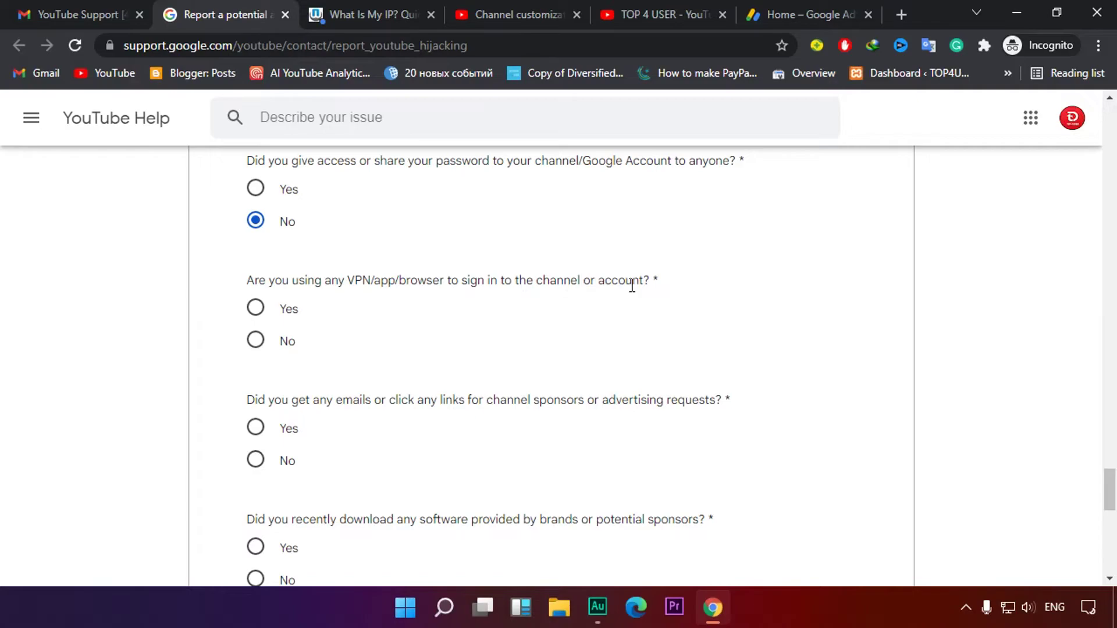
pyautogui.moveTo(374, 282); pyautogui.dragTo(468, 281)
pyautogui.click(417, 304)
pyautogui.moveTo(505, 292); pyautogui.dragTo(706, 281)
pyautogui.click(706, 282)
pyautogui.click(257, 311)
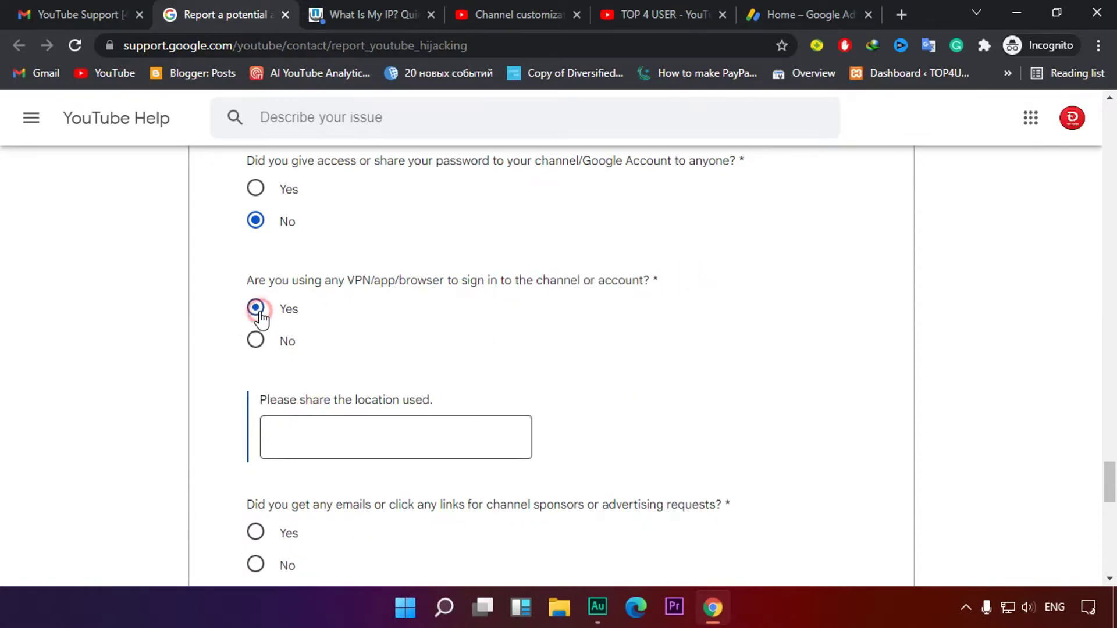
pyautogui.click(260, 347)
pyautogui.scroll(-1, 498, 394)
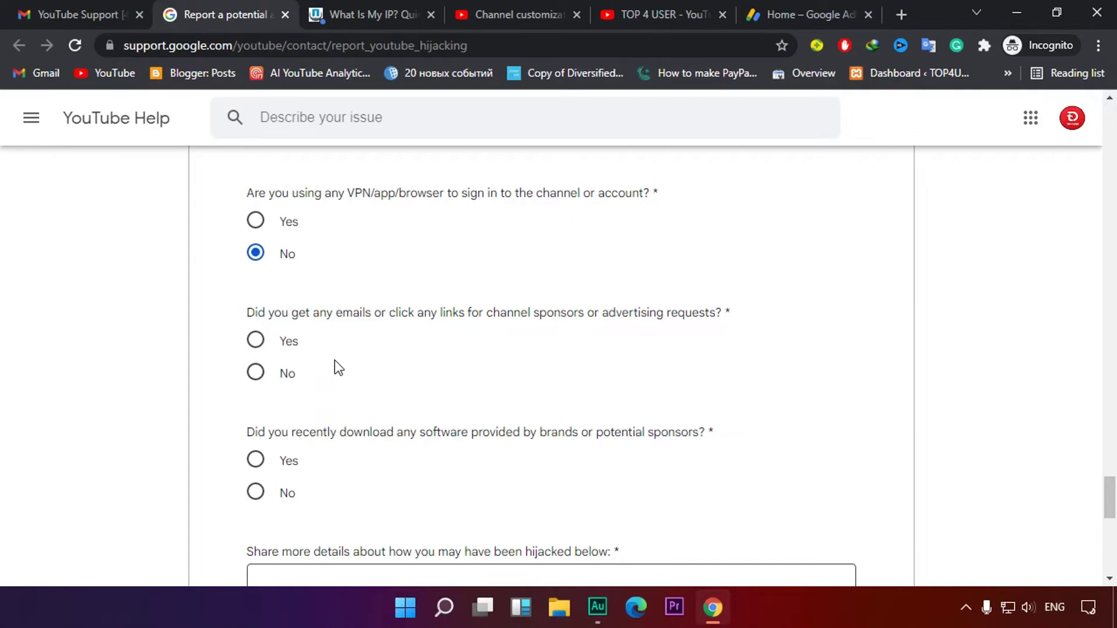
# Answer Yes to receiving sponsor or advertising emails or links
pyautogui.click(257, 342)
pyautogui.scroll(-3, 274, 353)
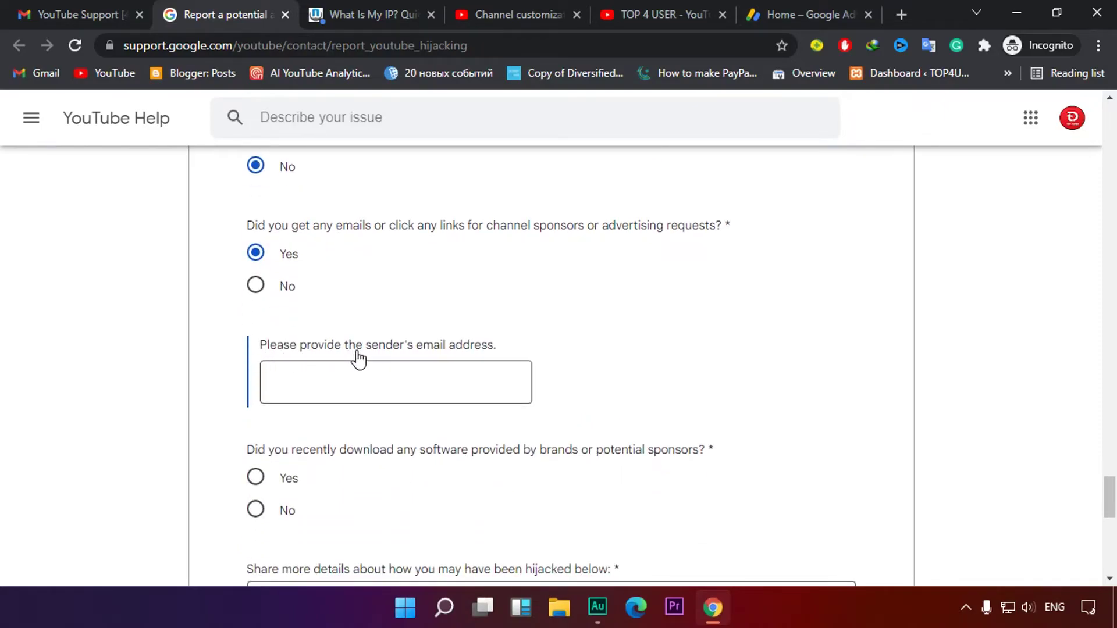
pyautogui.moveTo(299, 352); pyautogui.dragTo(514, 348)
pyautogui.click(507, 344)
pyautogui.scroll(-4, 510, 349)
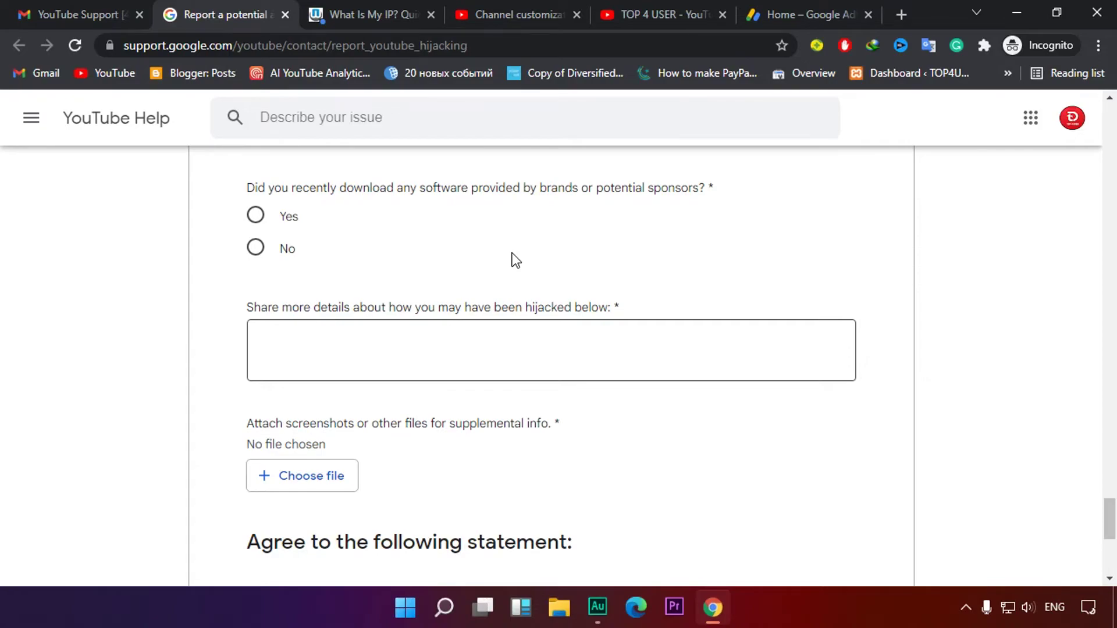
# Answer No to recently downloading software from brands or potential sponsors
pyautogui.scroll(1, 515, 256)
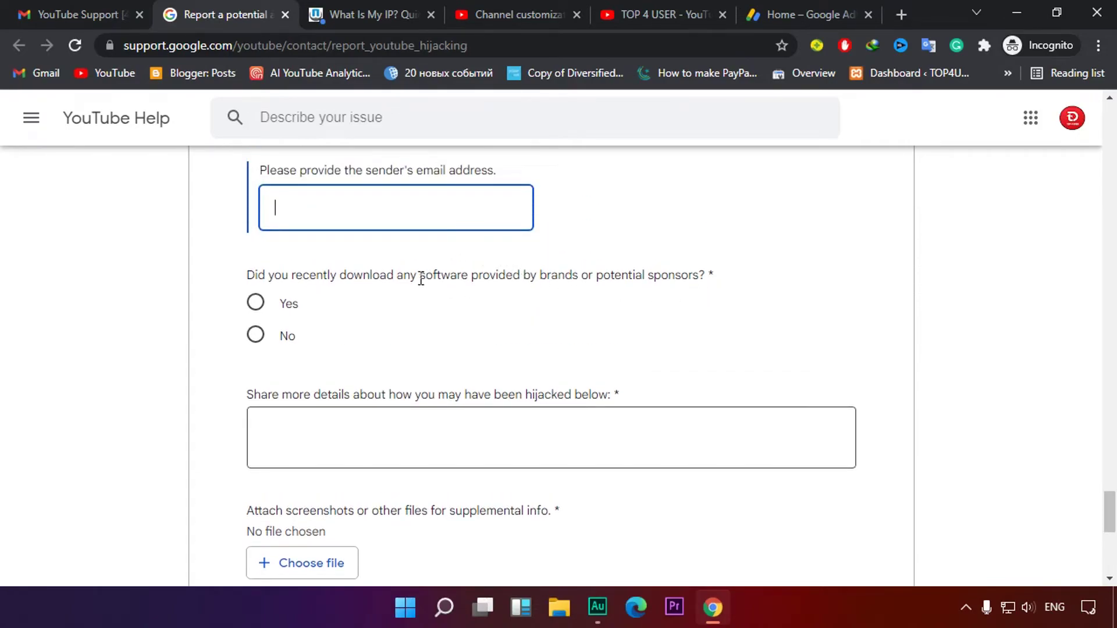
pyautogui.moveTo(459, 277); pyautogui.dragTo(656, 277)
pyautogui.click(706, 277)
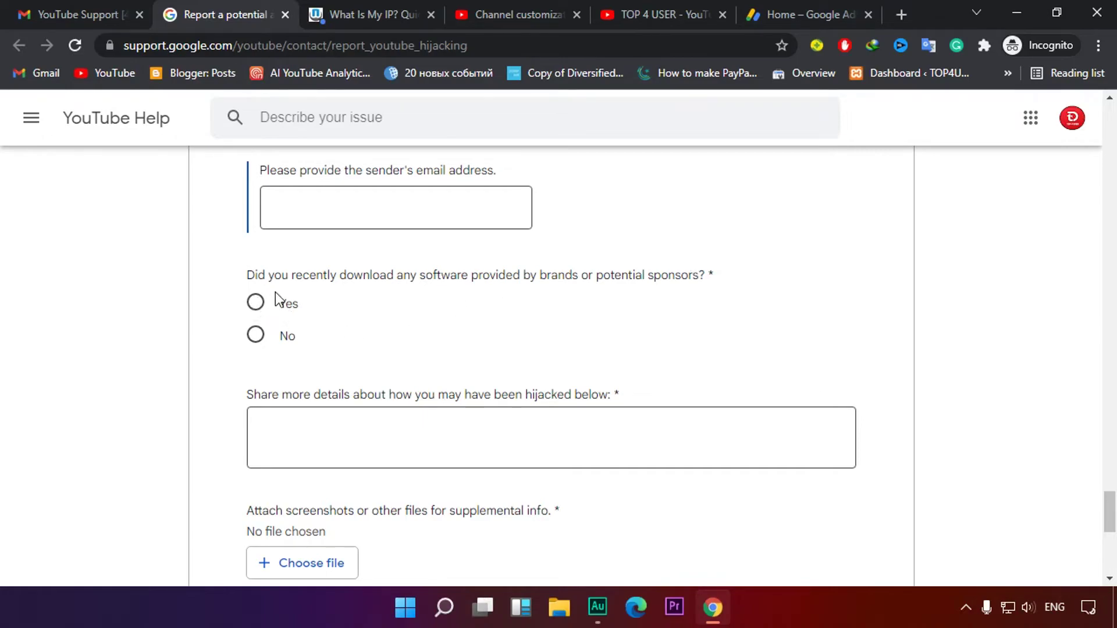
pyautogui.click(255, 305)
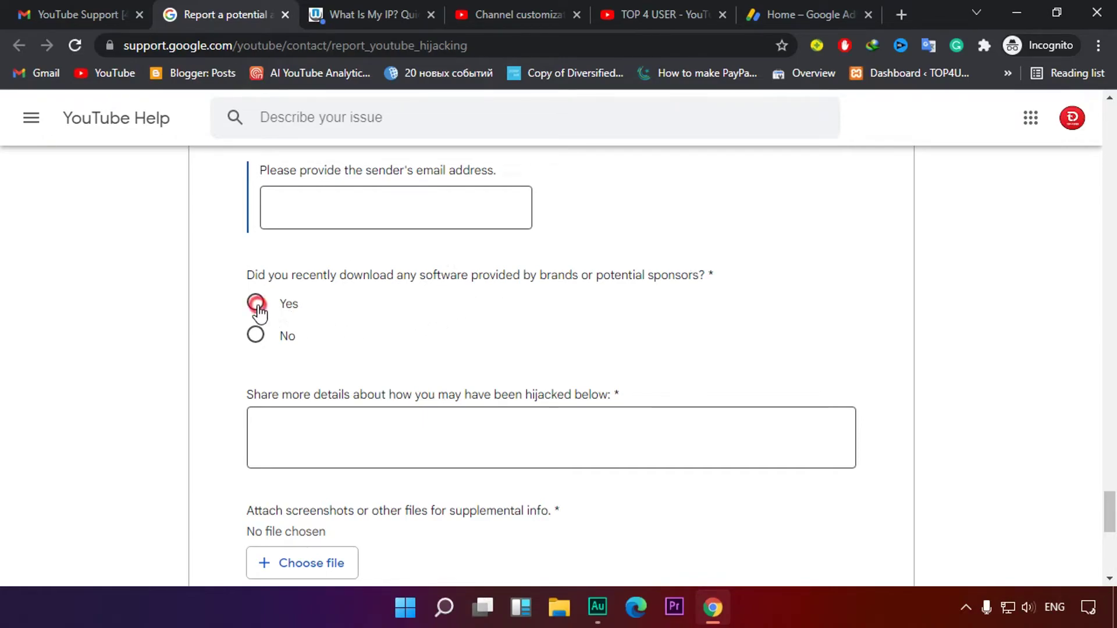
pyautogui.moveTo(260, 394); pyautogui.dragTo(431, 399)
pyautogui.click(452, 386)
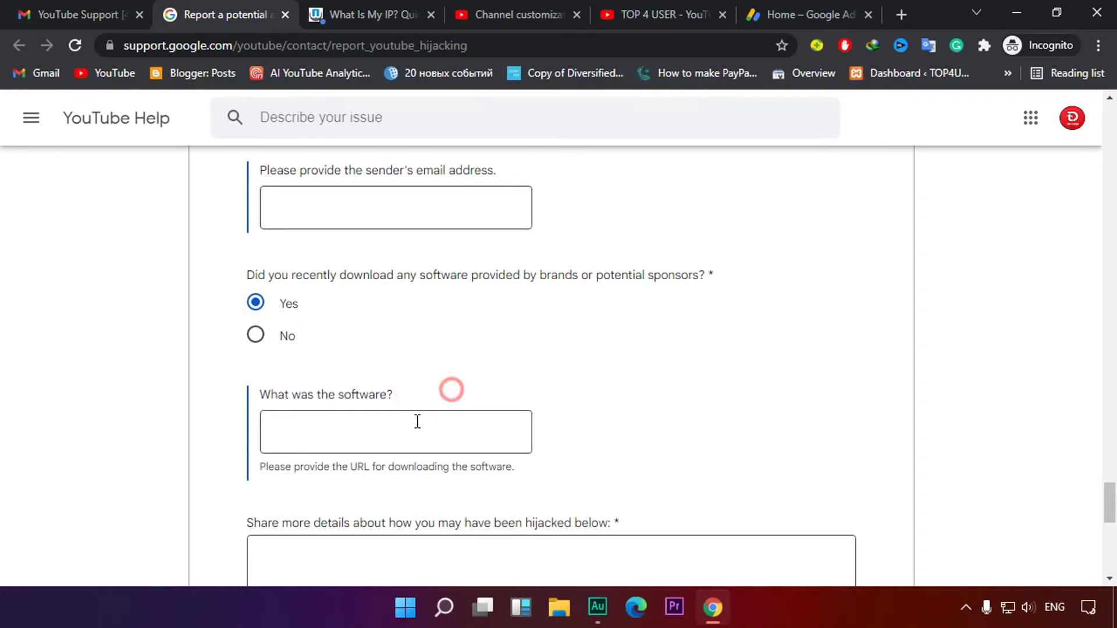
pyautogui.click(352, 437)
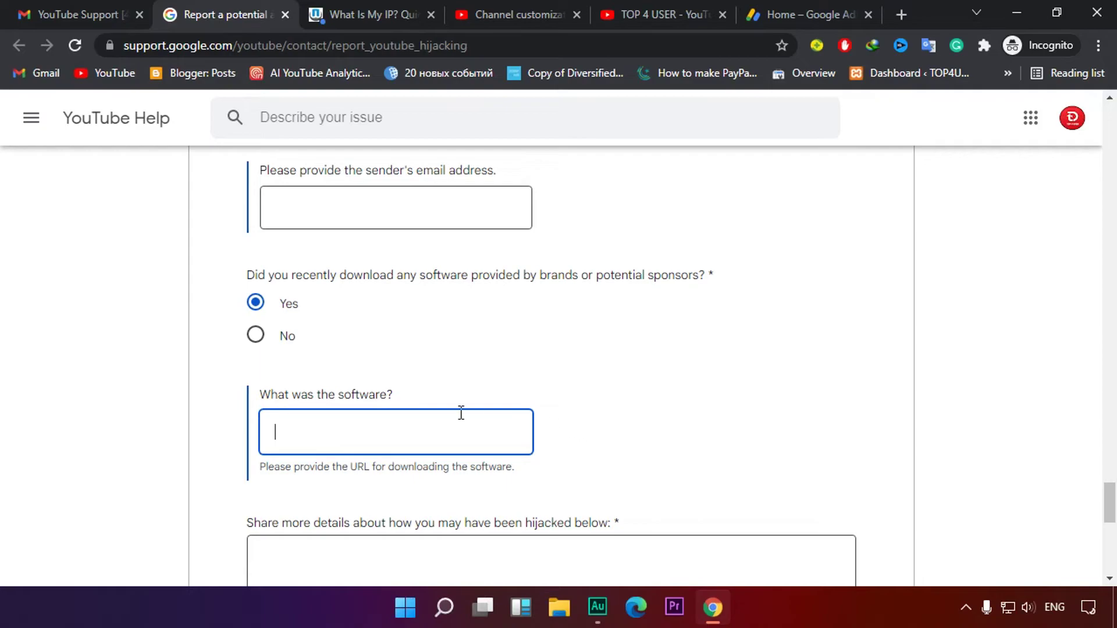
pyautogui.click(255, 336)
pyautogui.scroll(-1, 587, 348)
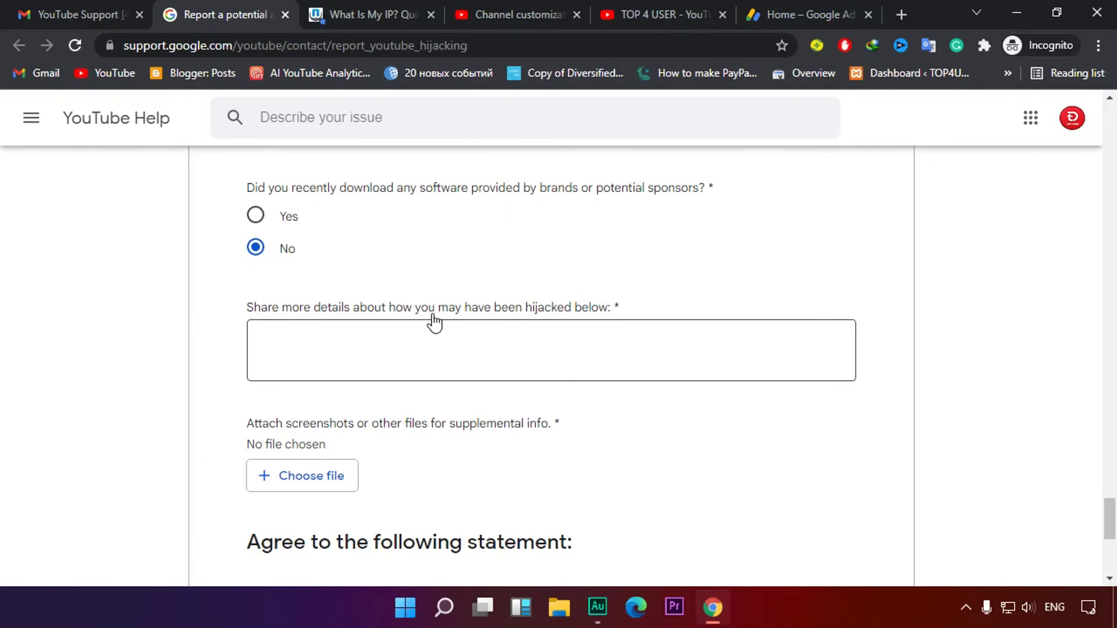
pyautogui.click(513, 353)
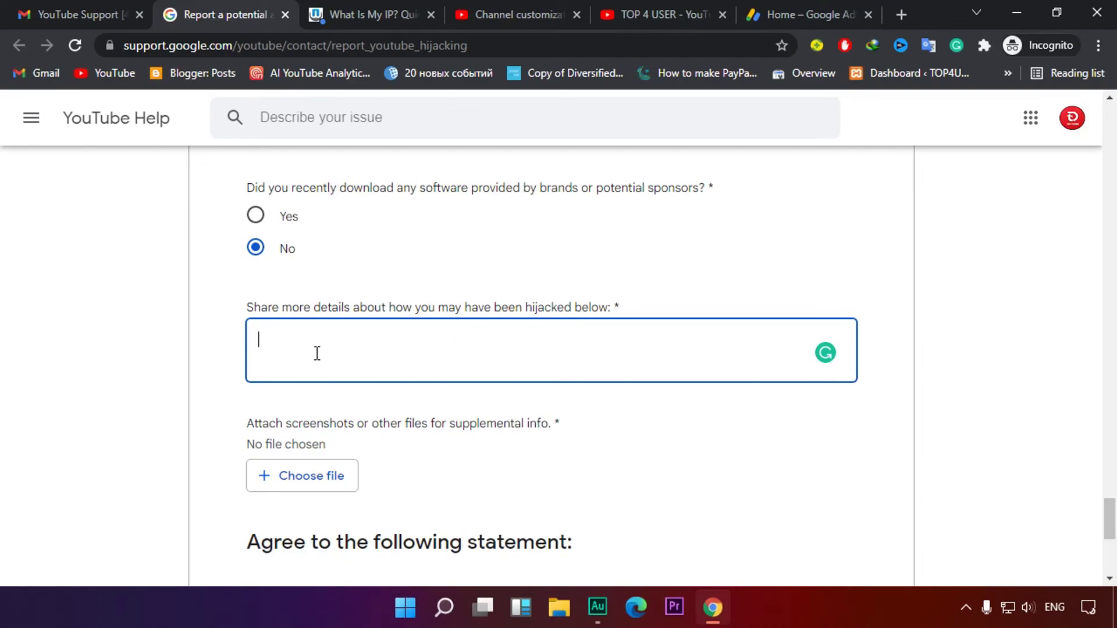
# Tick the 'I authorise' statement allowing support to create a Brand Account
pyautogui.scroll(-3, 512, 395)
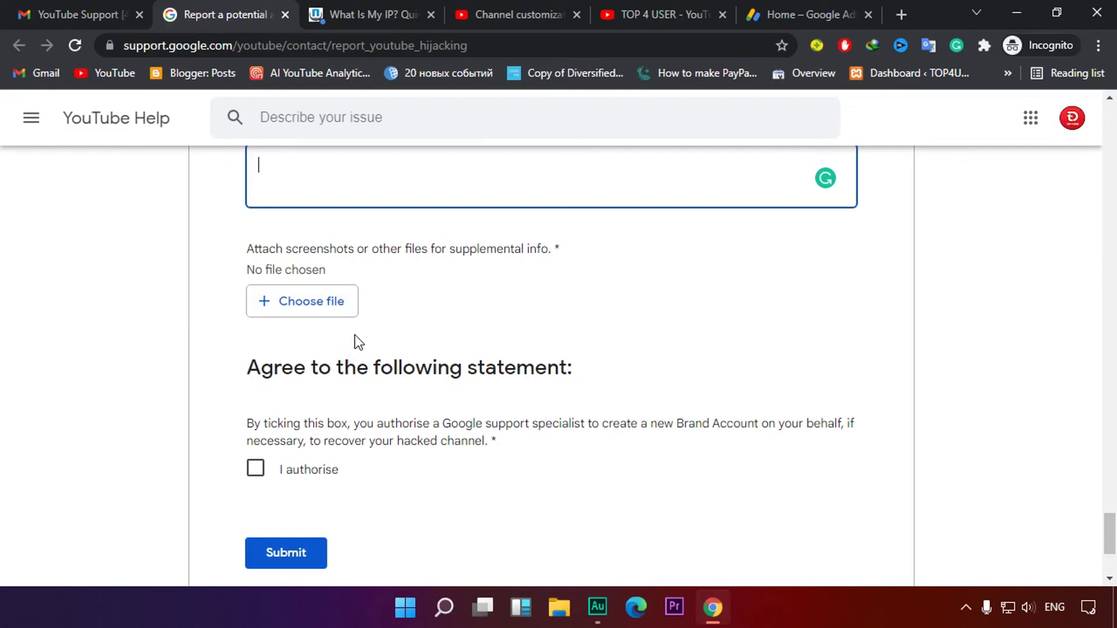
pyautogui.scroll(-3, 353, 336)
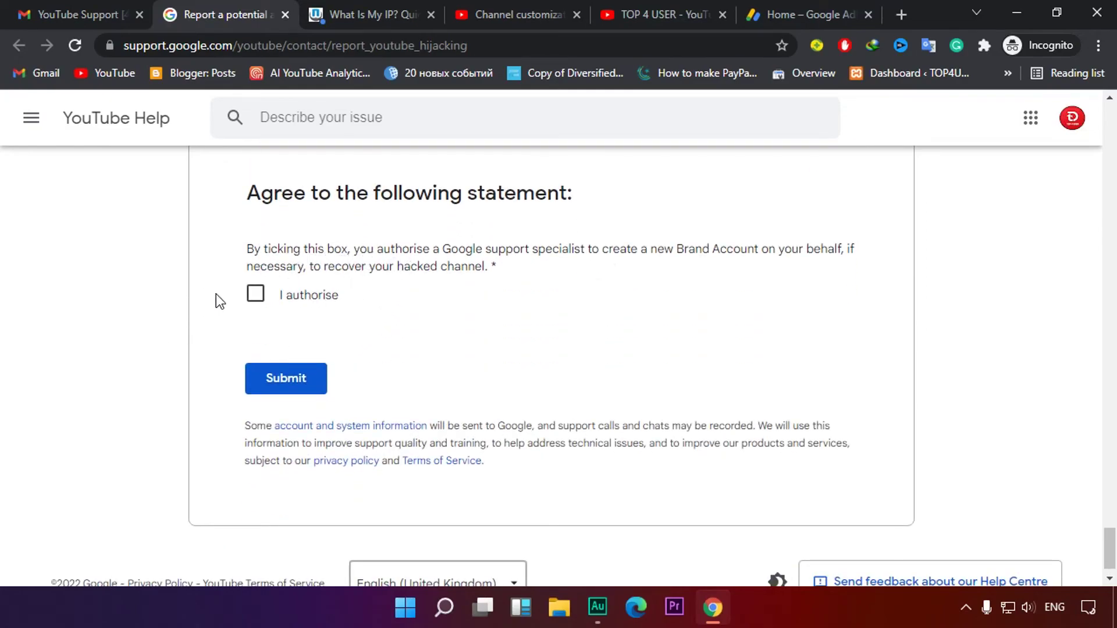
pyautogui.click(257, 296)
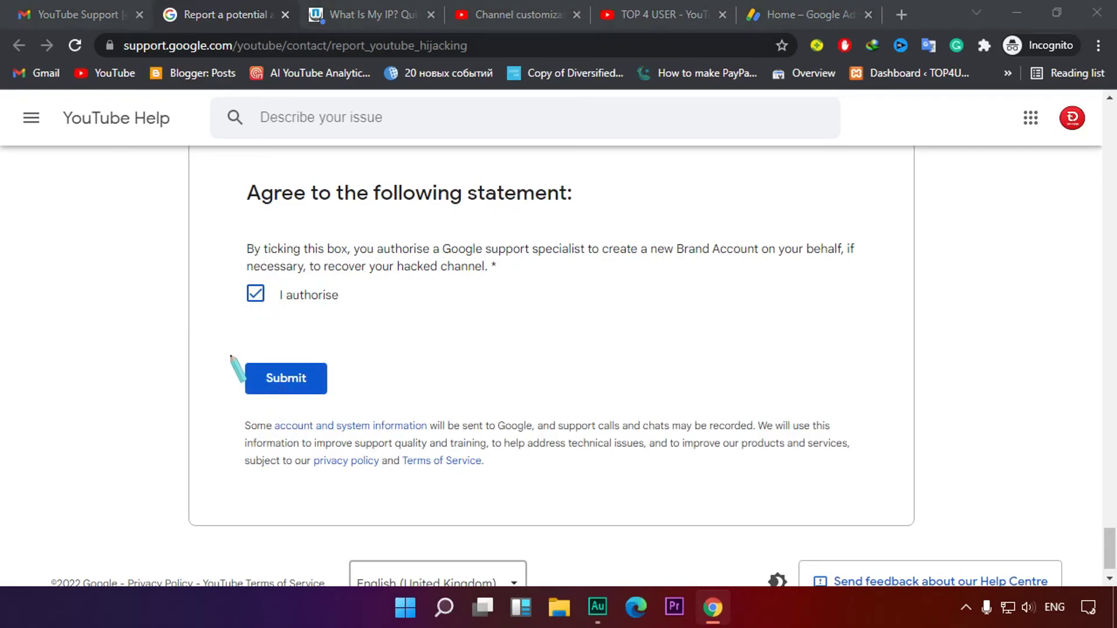
pyautogui.moveTo(231, 346); pyautogui.dragTo(346, 407)
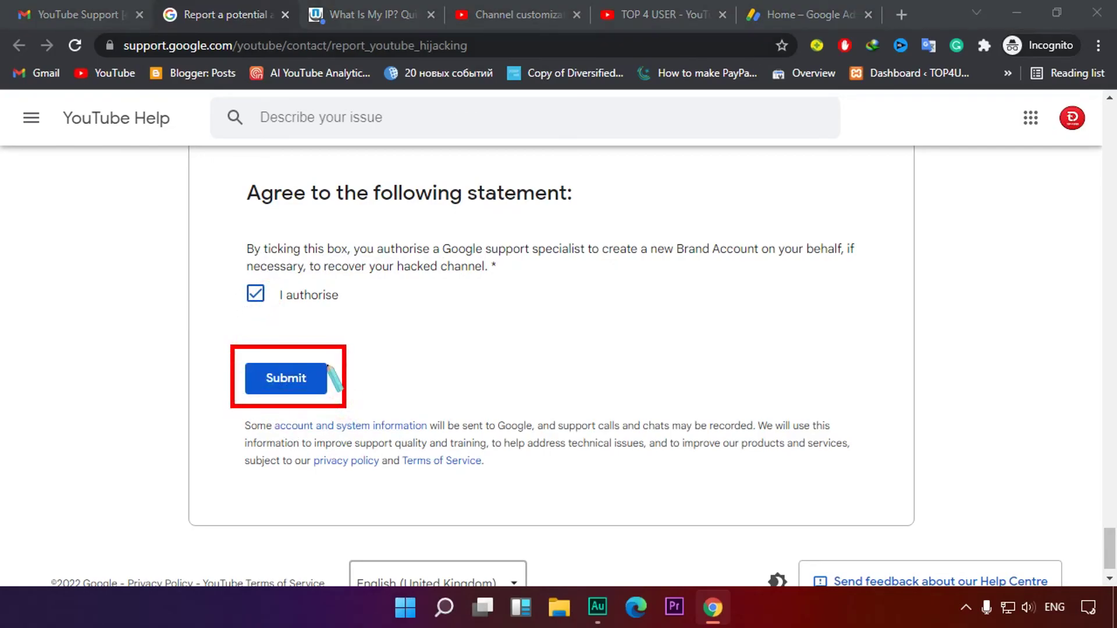
pyautogui.press('Escape')
pyautogui.scroll(10, 378, 339)
pyautogui.scroll(-12, 541, 317)
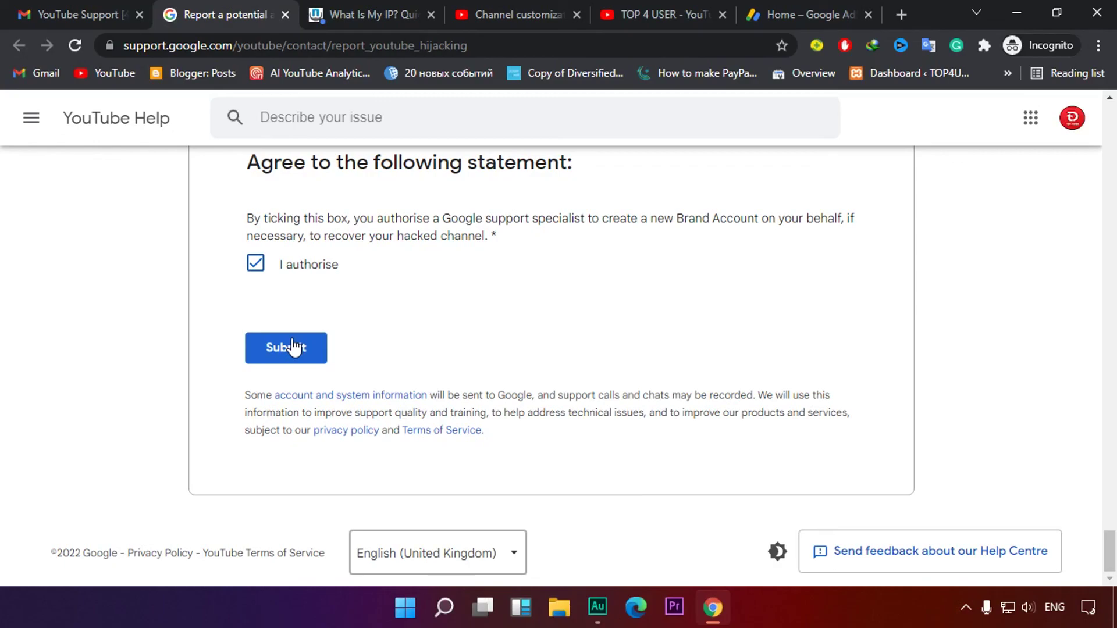
pyautogui.scroll(9, 292, 347)
pyautogui.scroll(6, 294, 346)
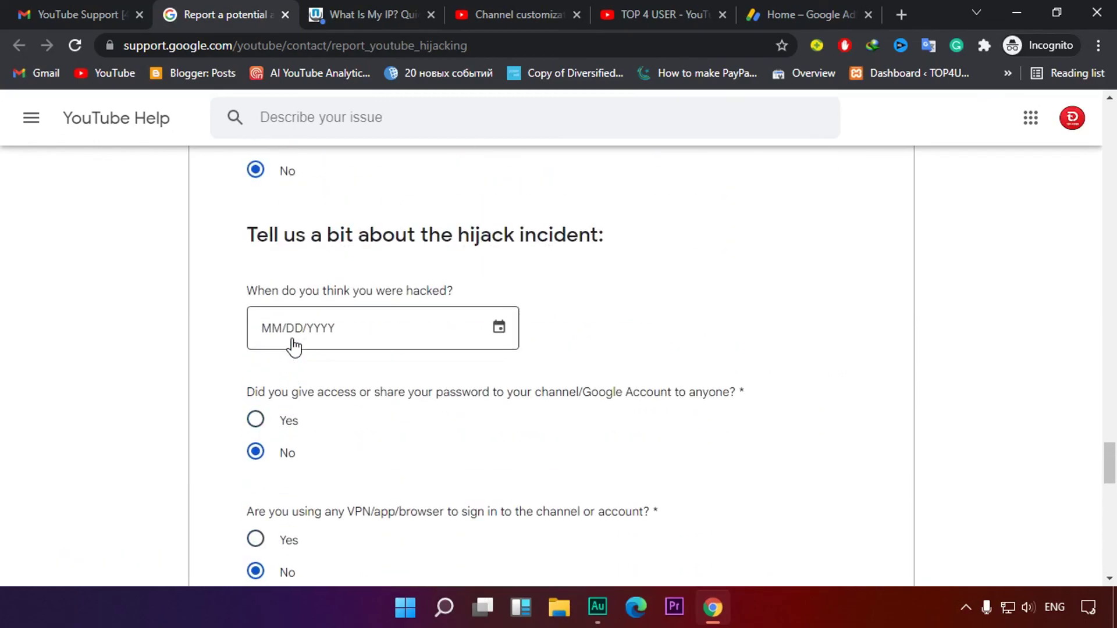